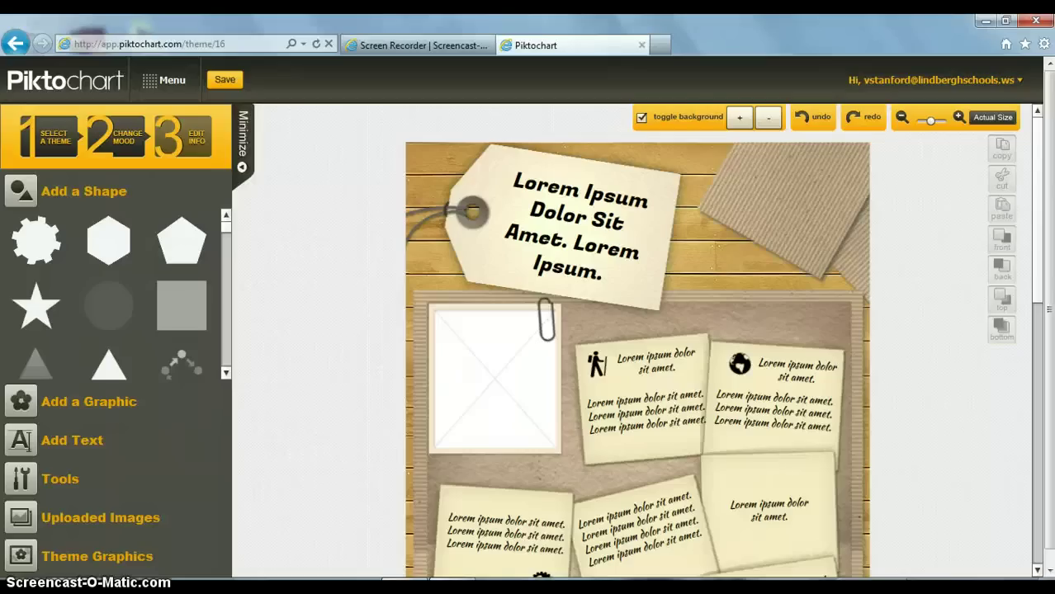
Step: Apply the green colour scheme, set Header text to Arial Black, and select the tag heading
left_click(110, 143)
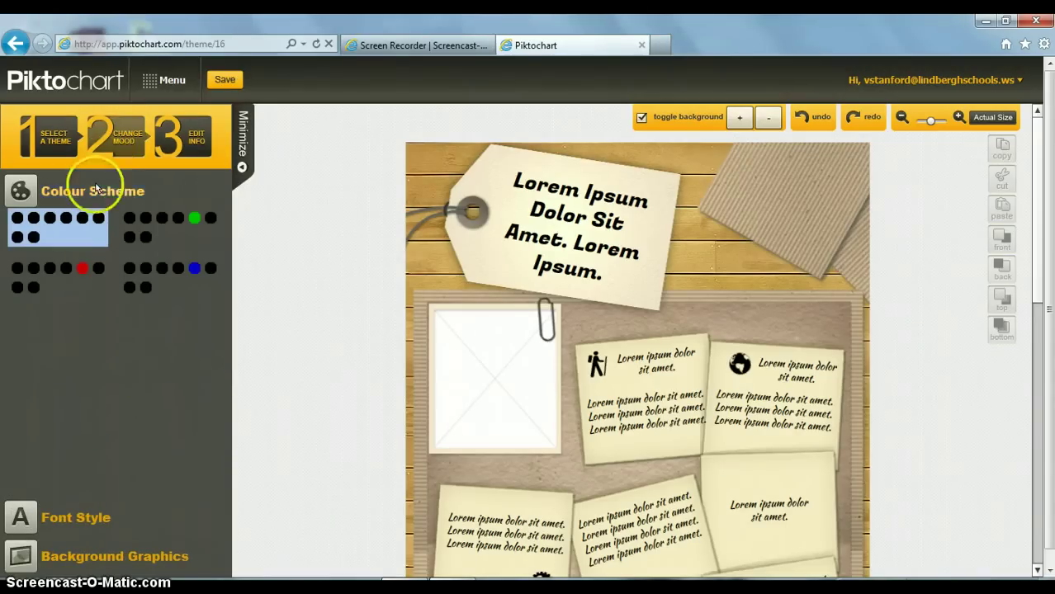
left_click(143, 237)
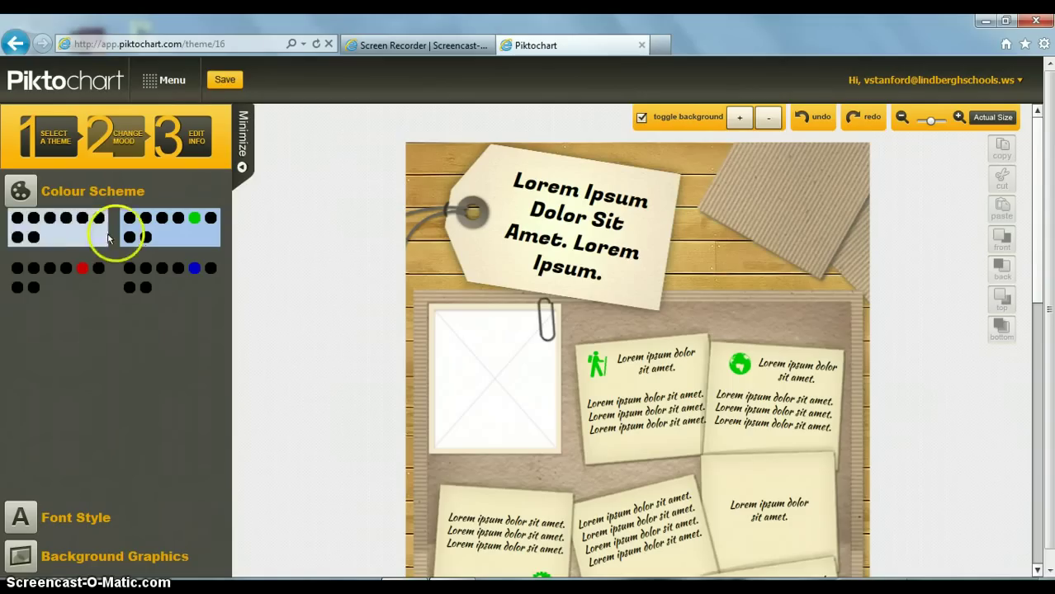
left_click(75, 518)
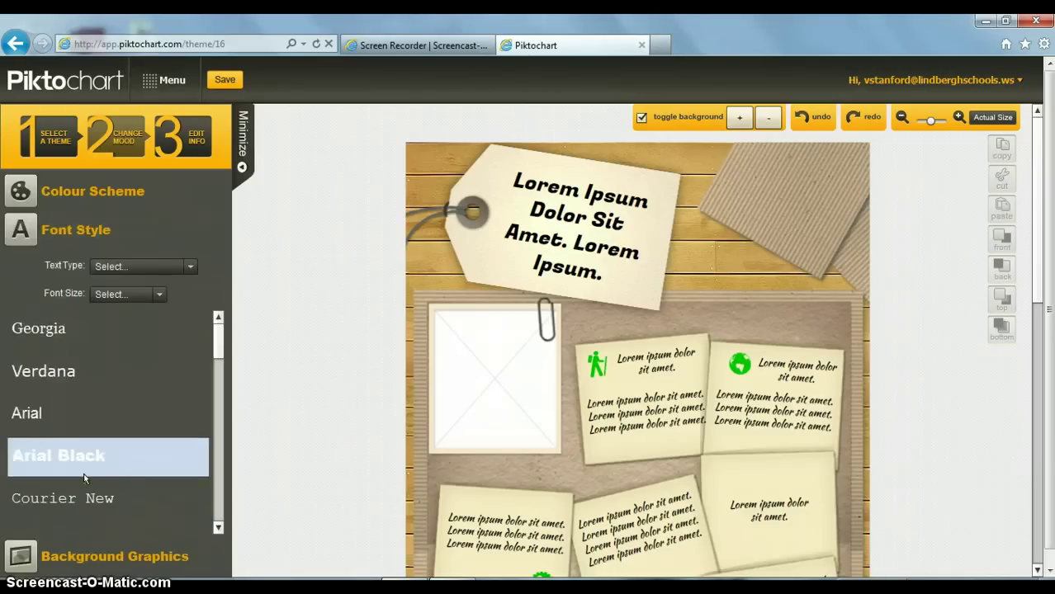
left_click(177, 268)
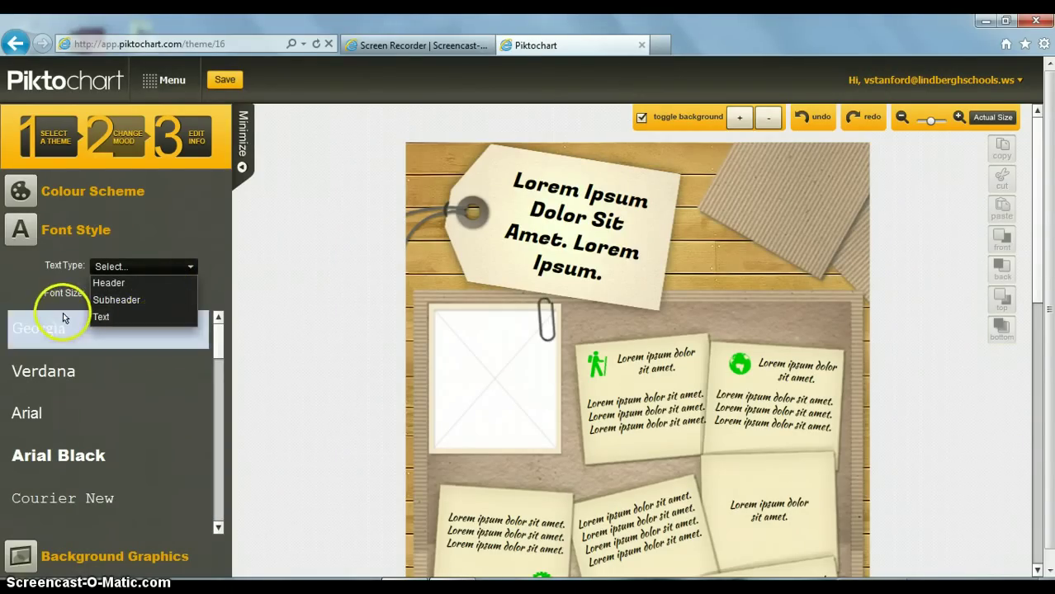
left_click(93, 458)
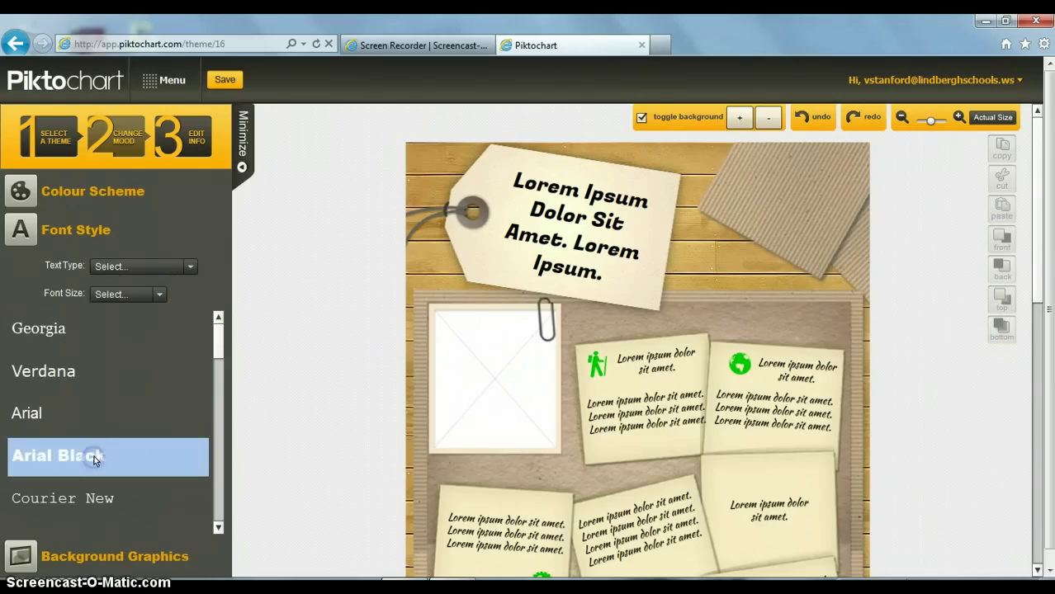
left_click(536, 215)
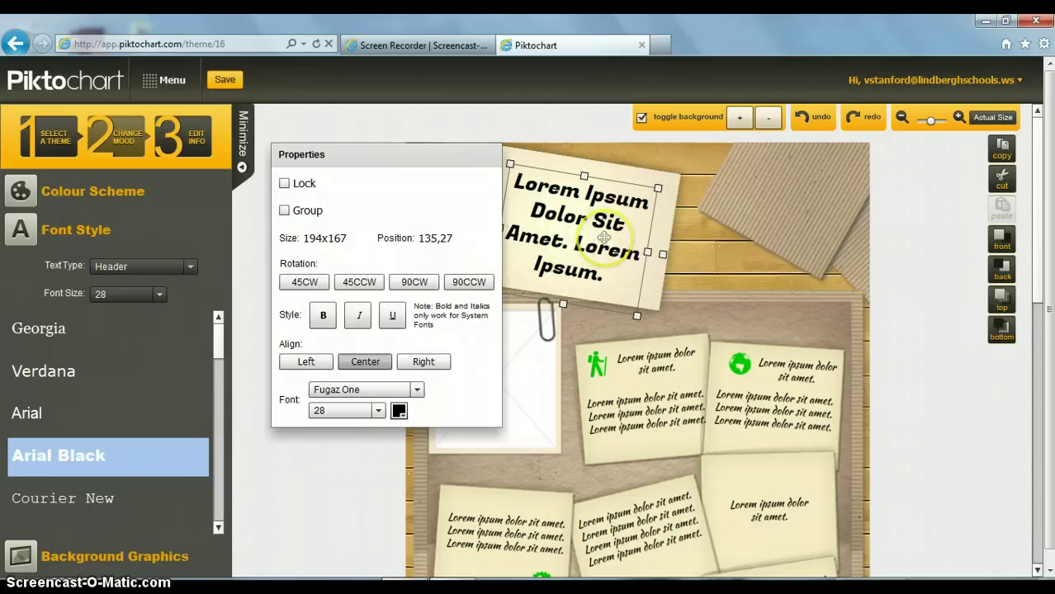
Step: Rotate the tag heading 45° clockwise, remove bold, and make it underlined and left-aligned
left_click(415, 160)
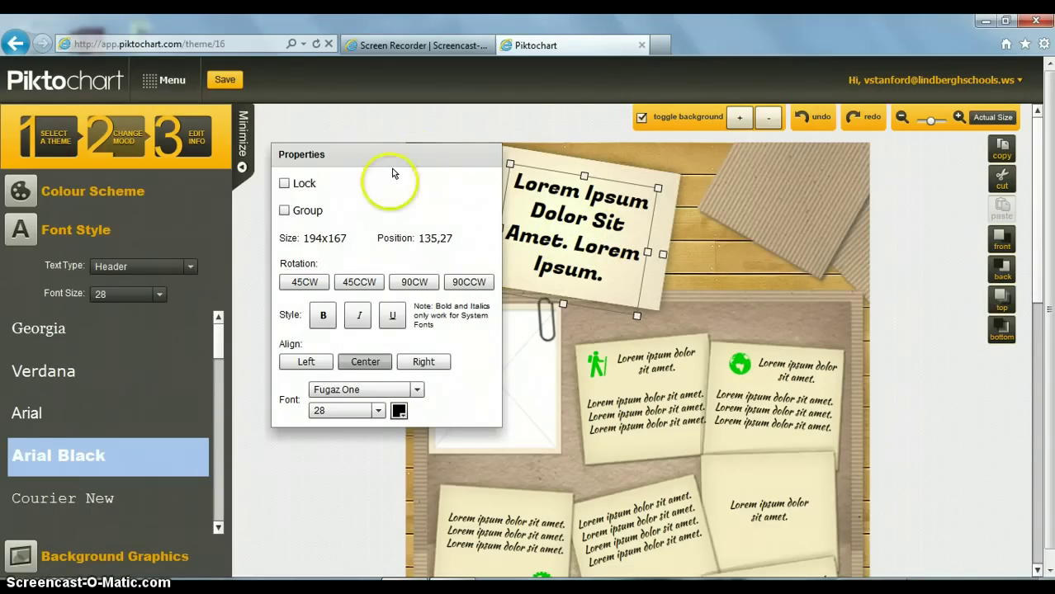
left_click(310, 284)
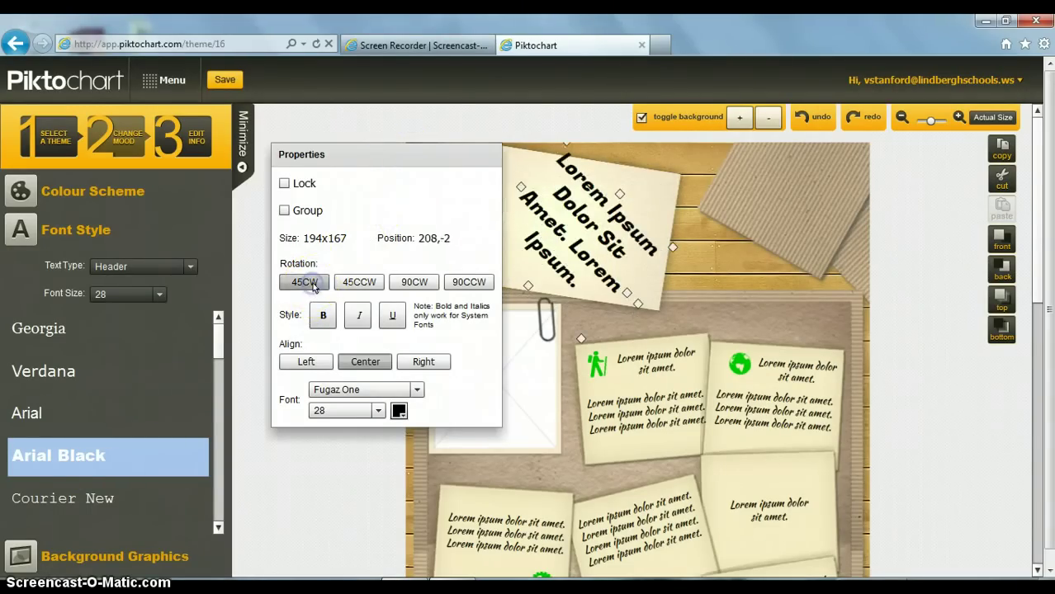
left_click(323, 314)
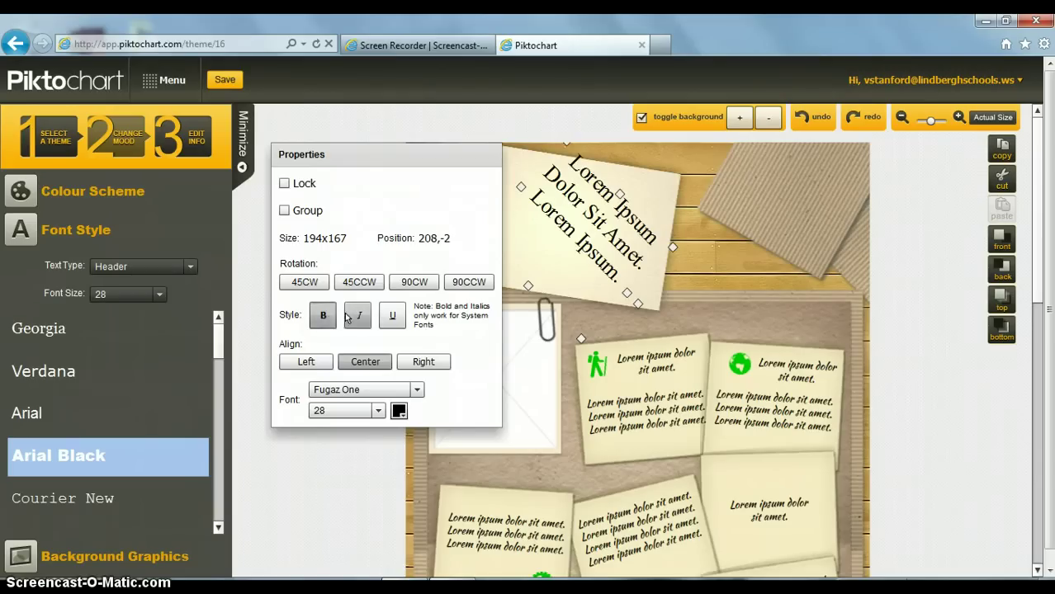
left_click(324, 315)
left_click(361, 317)
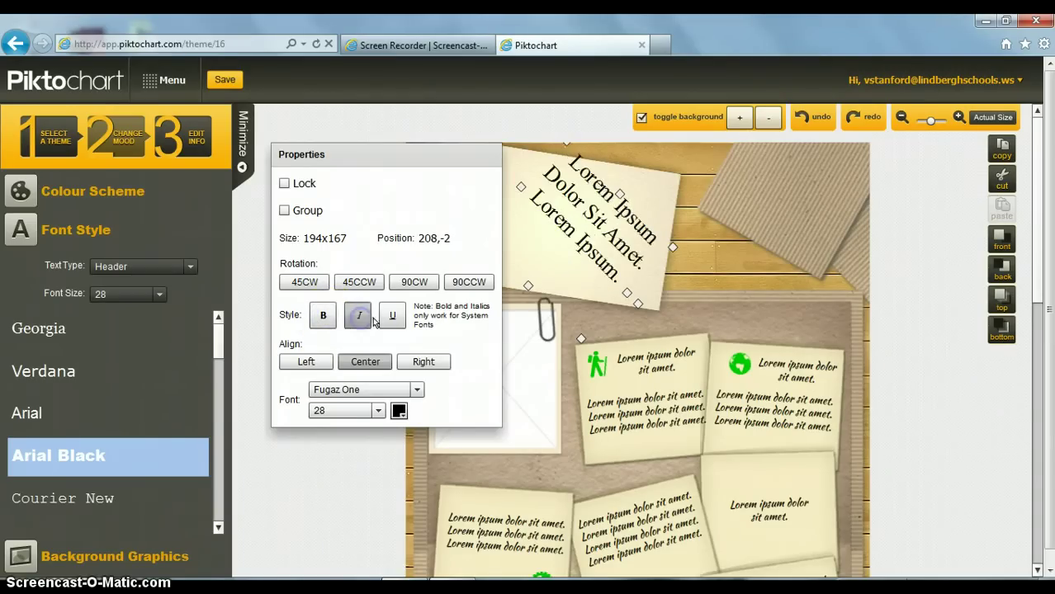
left_click(391, 316)
left_click(312, 363)
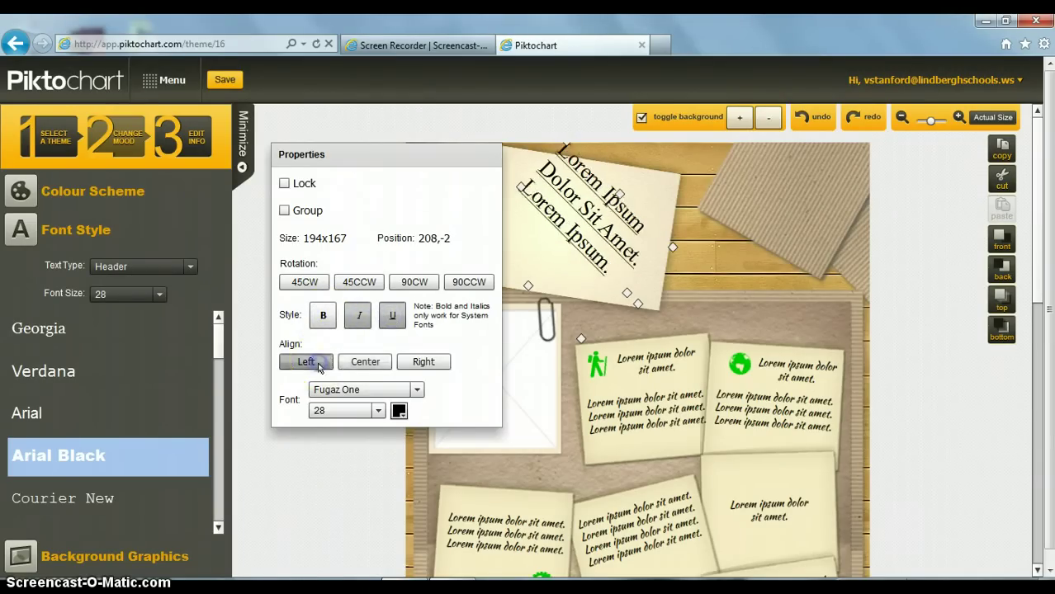
Step: Change the heading font to Kaushan Script in dark blue, then deselect it
left_click(417, 391)
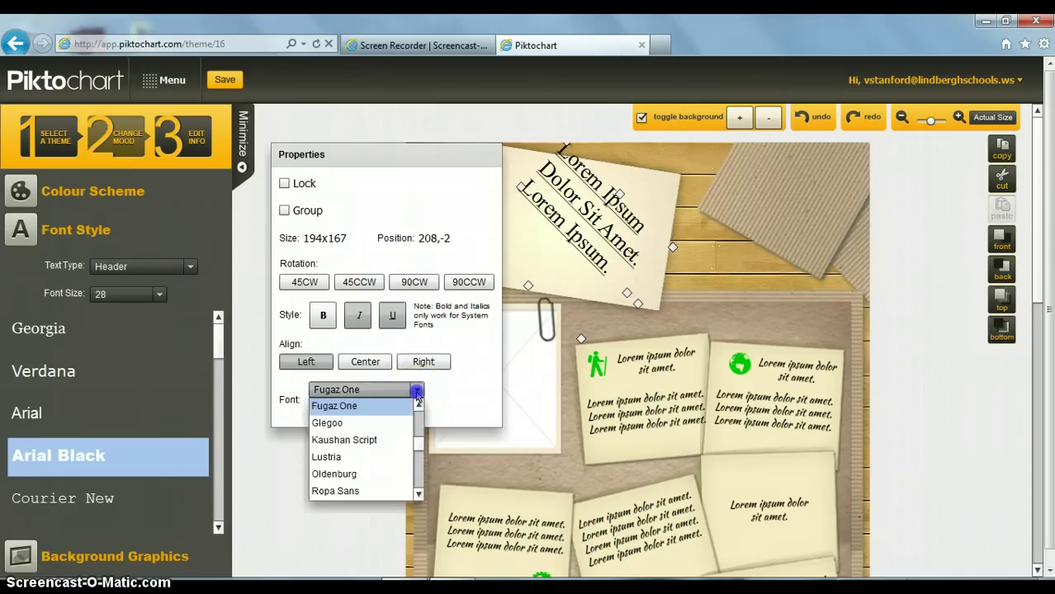
left_click(380, 440)
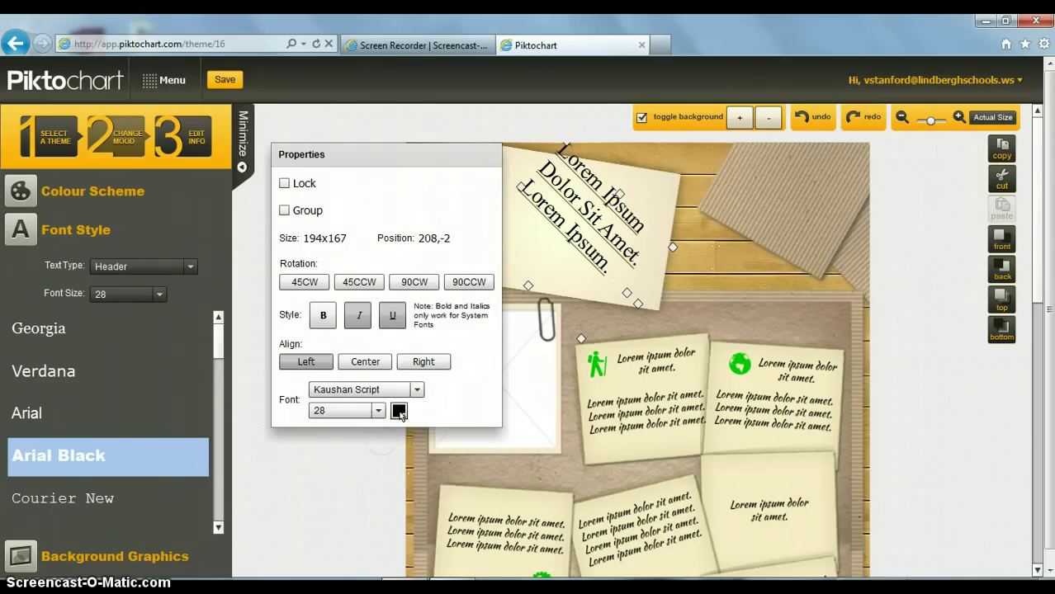
left_click(379, 411)
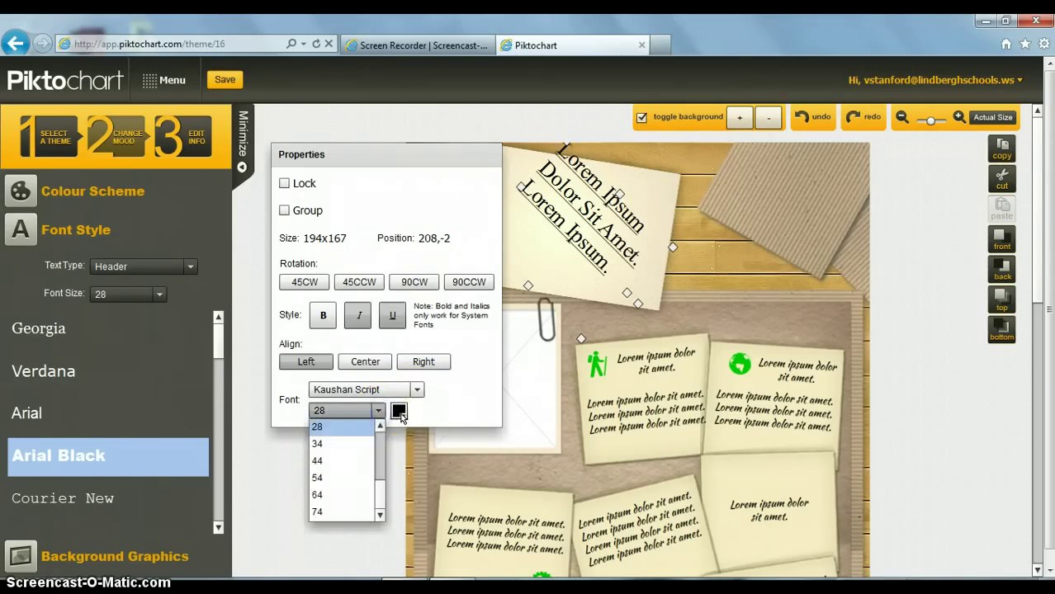
left_click(399, 412)
left_click(415, 461)
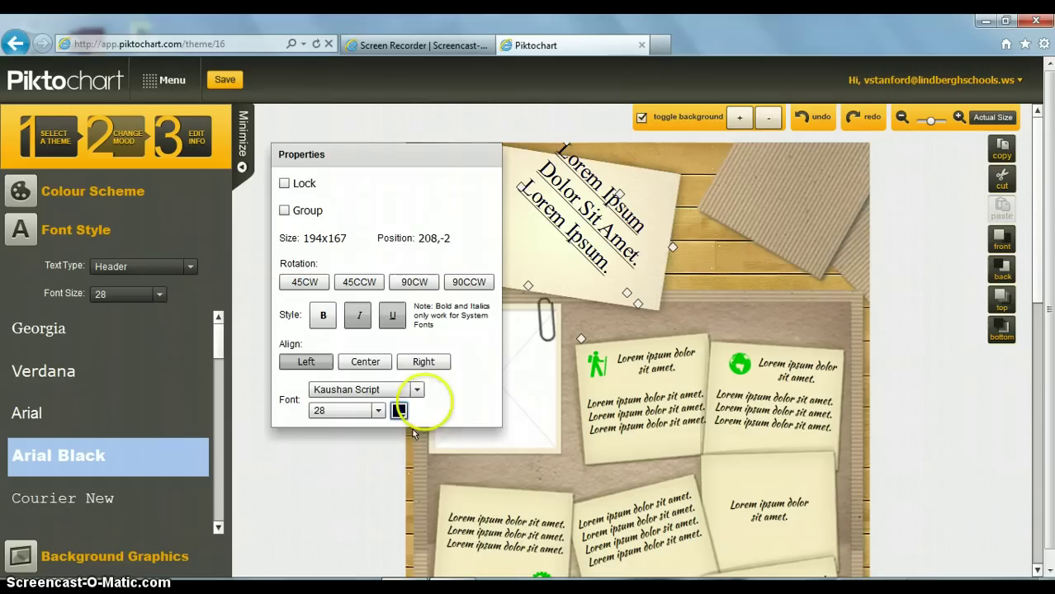
left_click(307, 111)
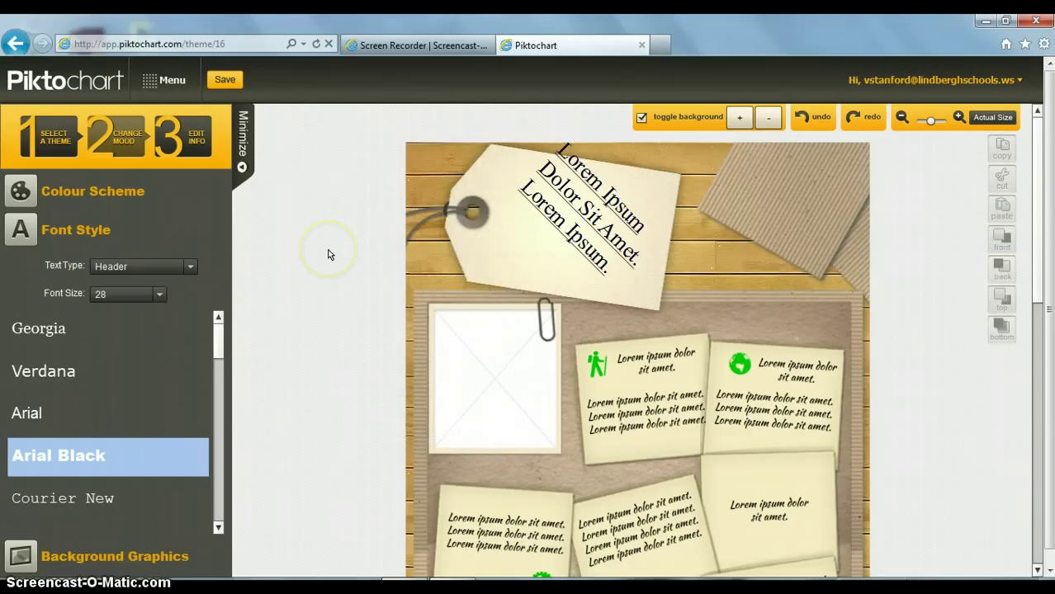
Step: Place a hexagon shape at the top right of the infographic
left_click(145, 554)
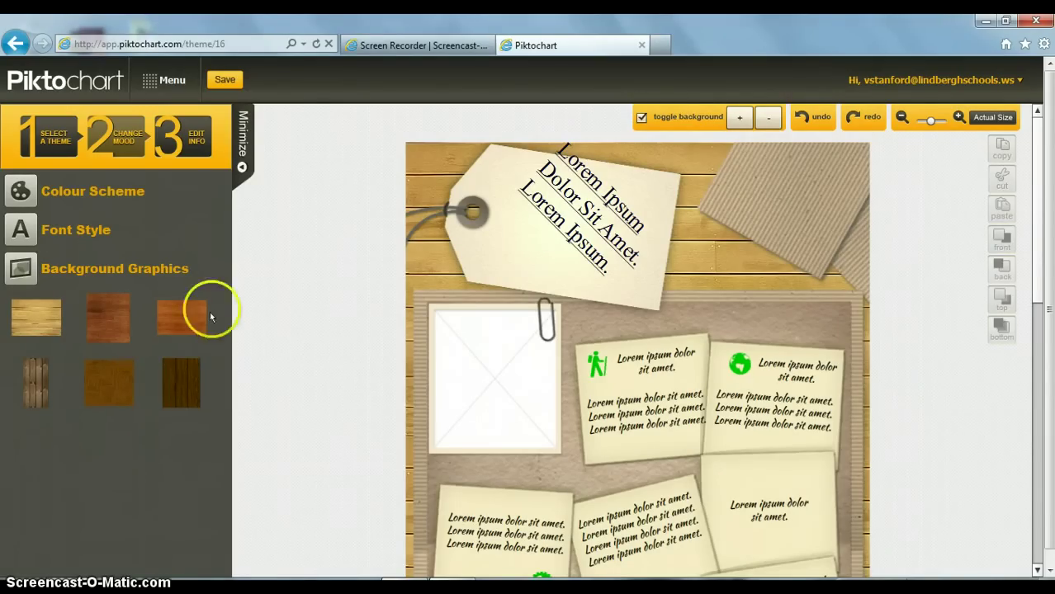
left_click(185, 142)
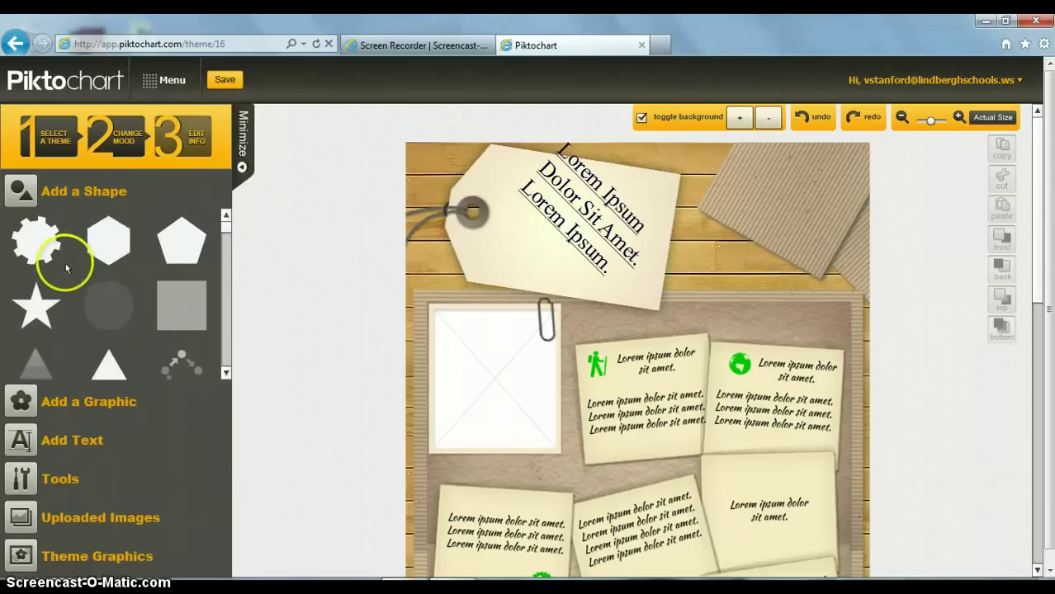
left_click_drag(106, 246, 778, 216)
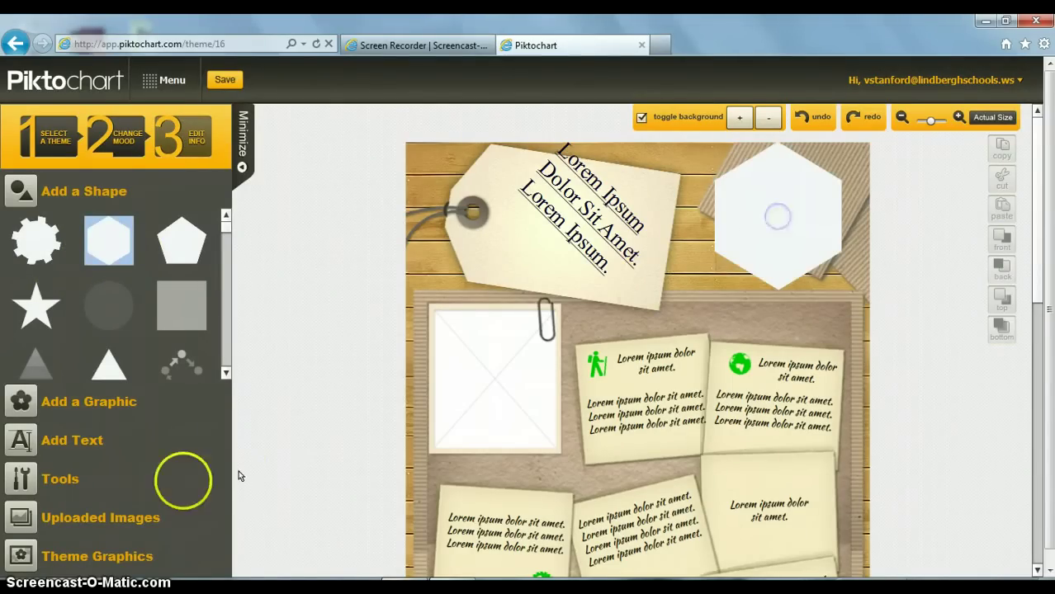
Step: Drop the red lips graphic over the photo frame and a New text box into the hexagon
left_click(79, 399)
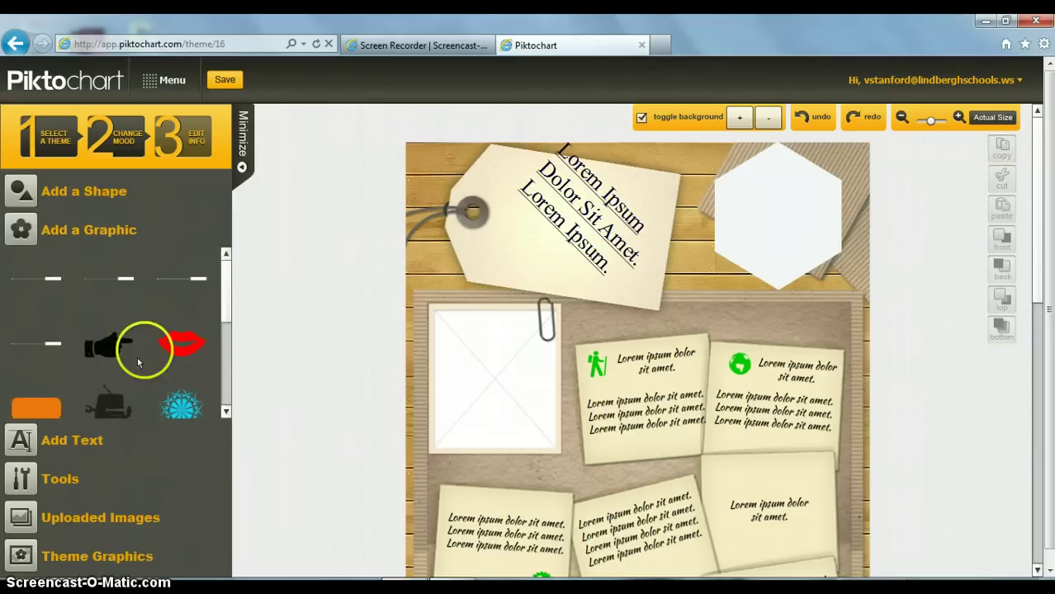
left_click_drag(172, 346, 489, 383)
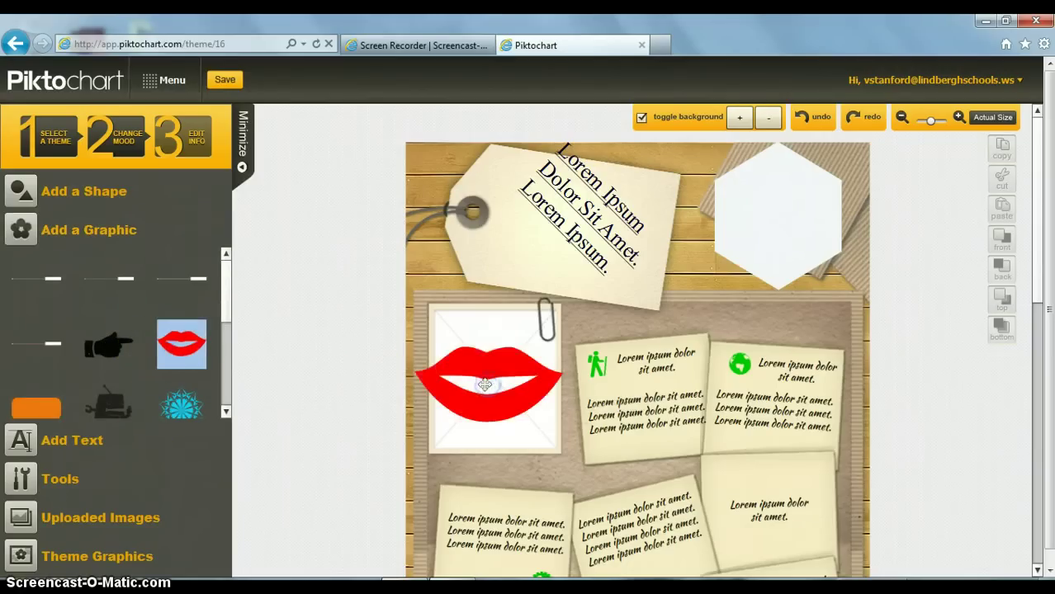
left_click(65, 446)
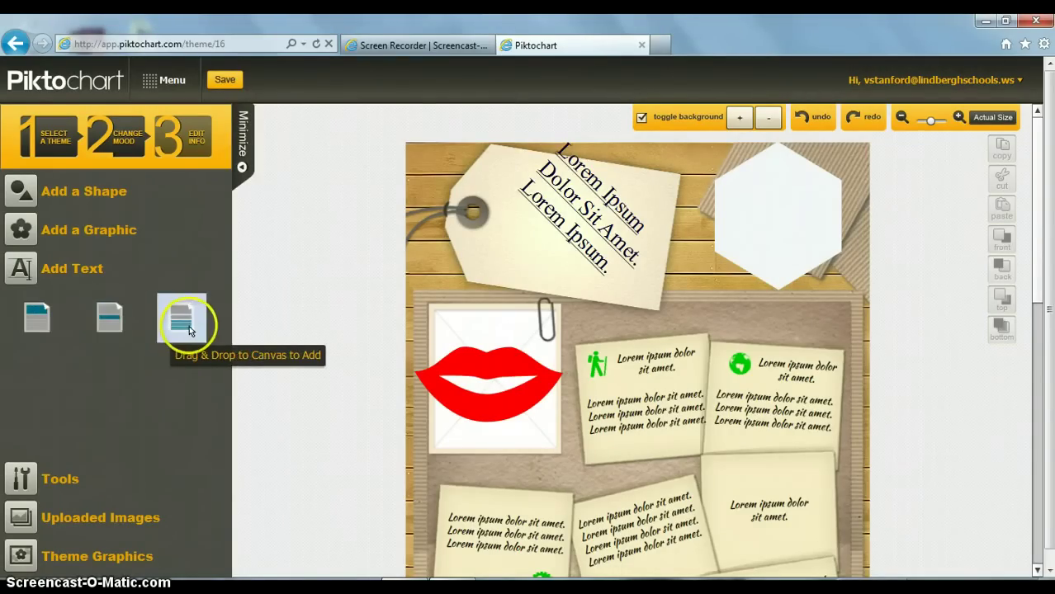
left_click_drag(181, 328, 777, 222)
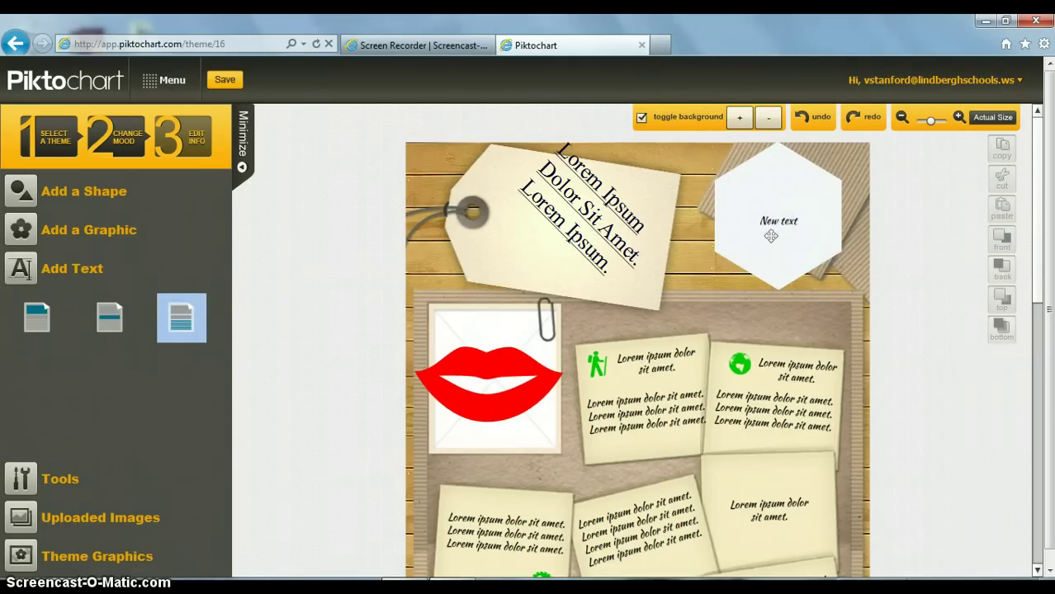
Step: Browse the Tools panel and try placing the second tool option on the canvas
left_click(40, 476)
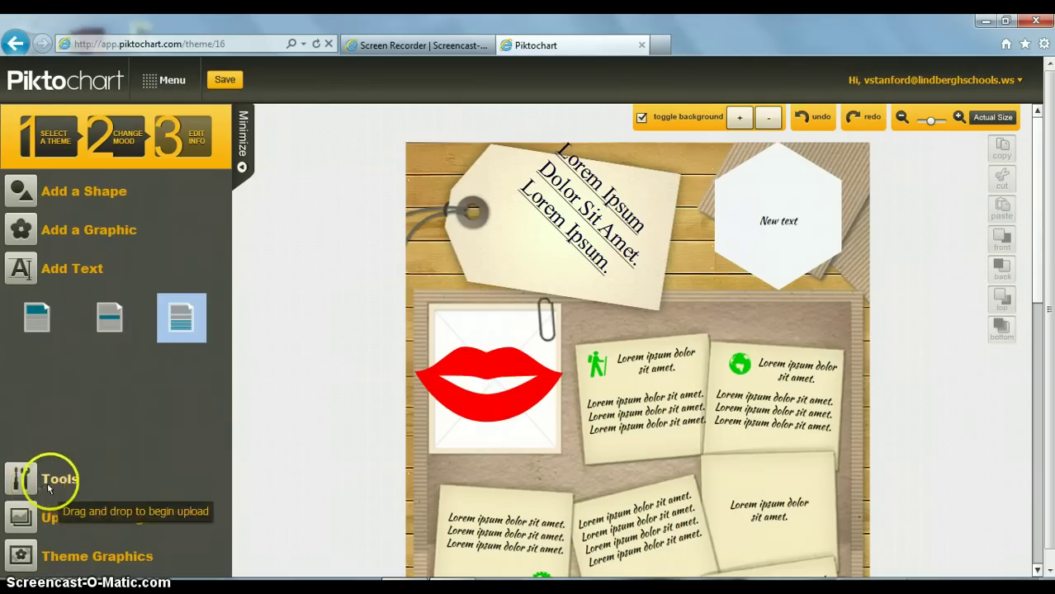
left_click(57, 463)
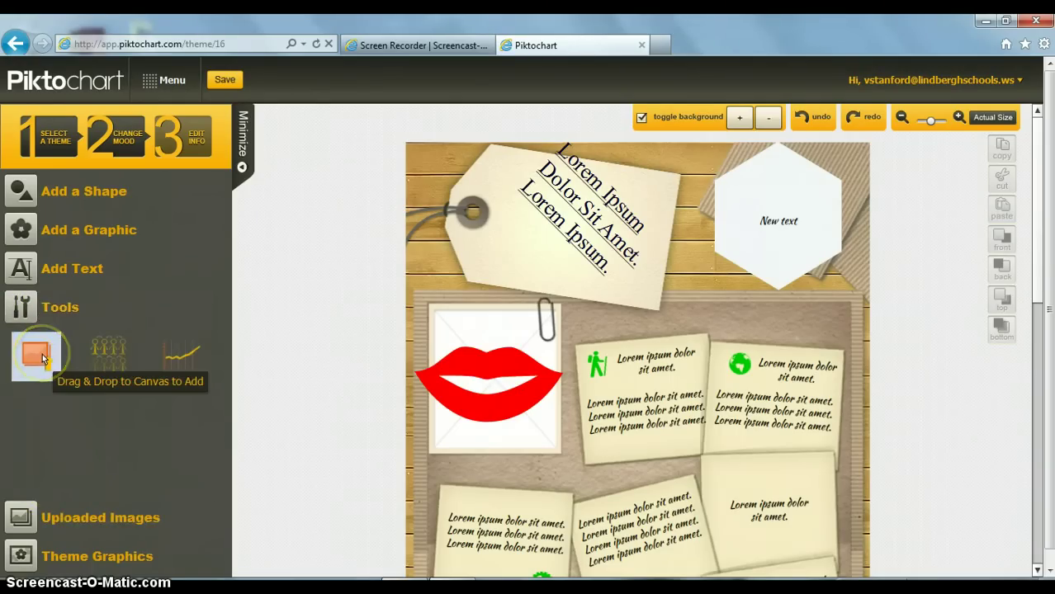
left_click(115, 353)
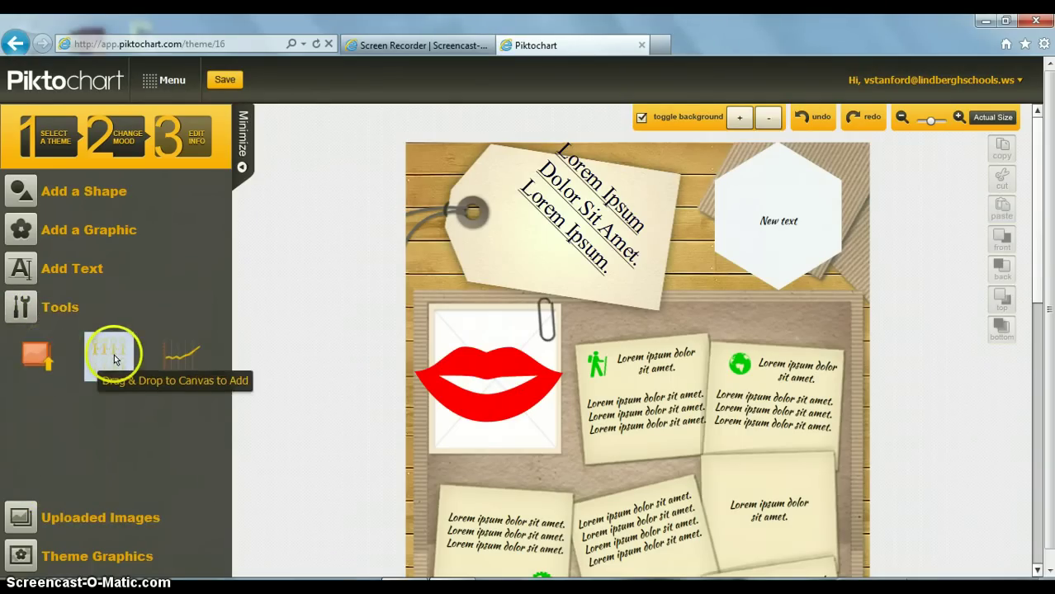
left_click_drag(113, 354, 90, 359)
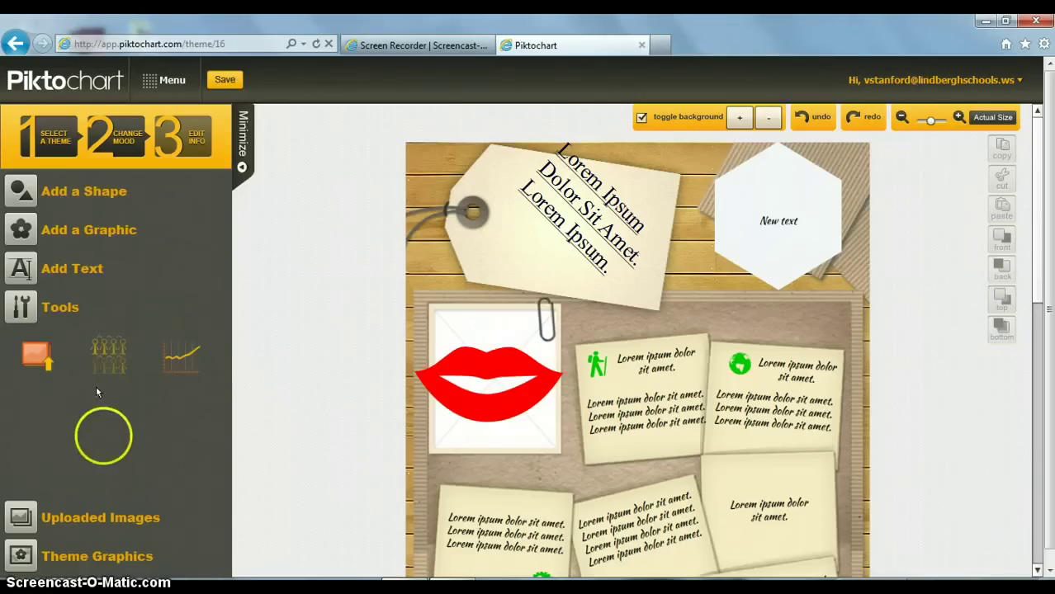
Step: Place the Mark Twain Award badge and Truman Readers Award Nominee image from Uploaded Images
left_click(87, 520)
left_click(149, 475)
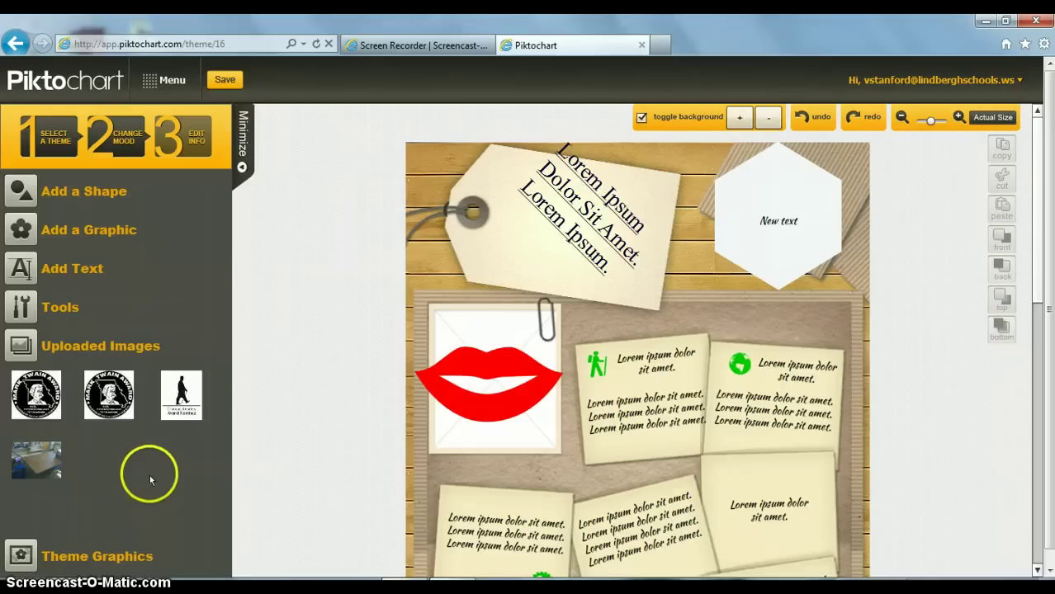
left_click_drag(108, 411, 708, 303)
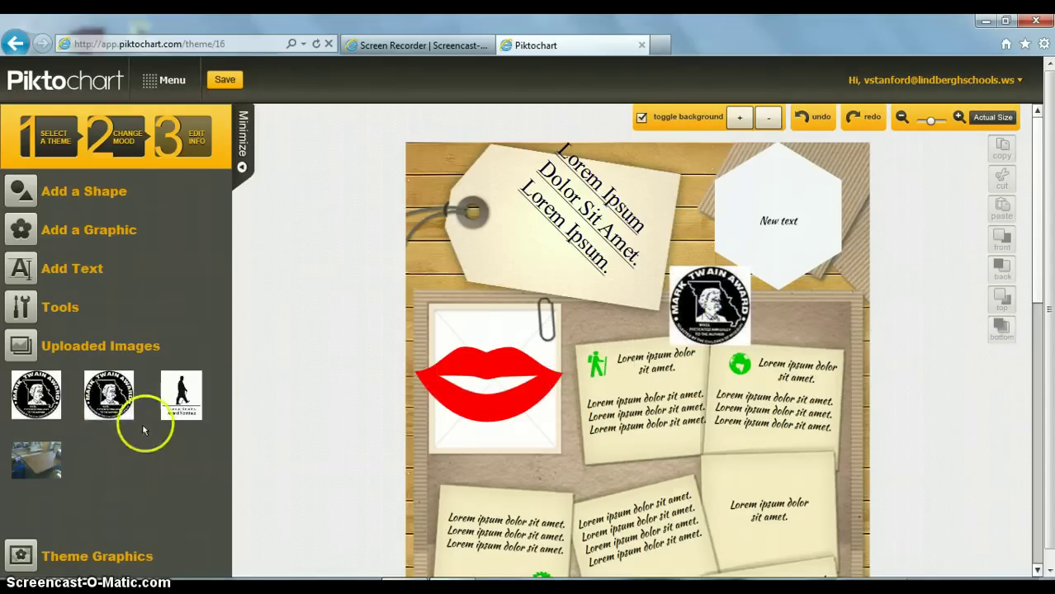
left_click_drag(185, 407, 567, 469)
left_click(66, 555)
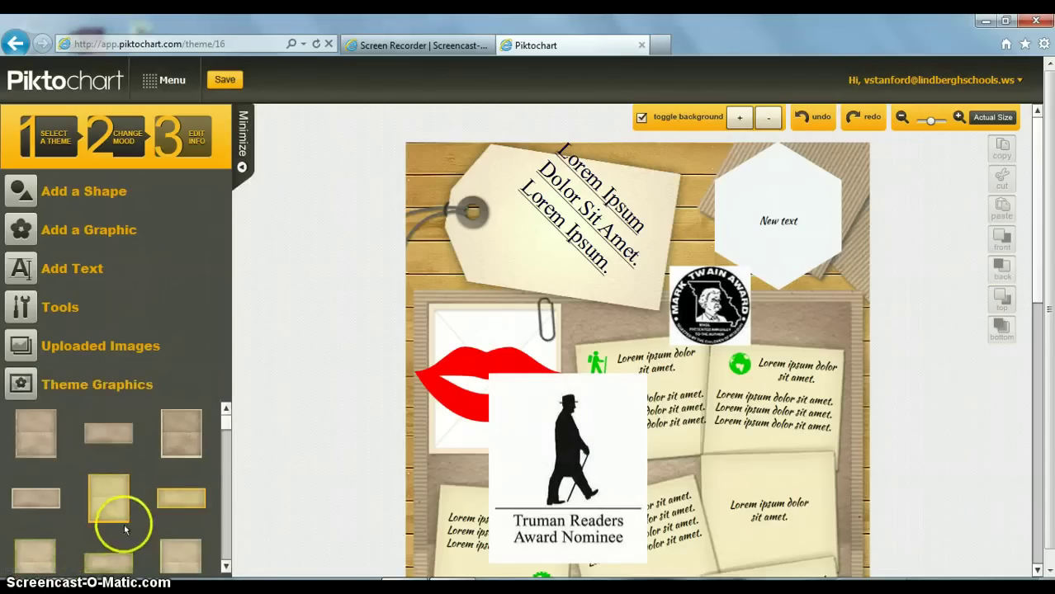
Step: Add the pen, gear and money-bags theme graphics, then adjust the zoom level
left_click_drag(226, 412, 223, 560)
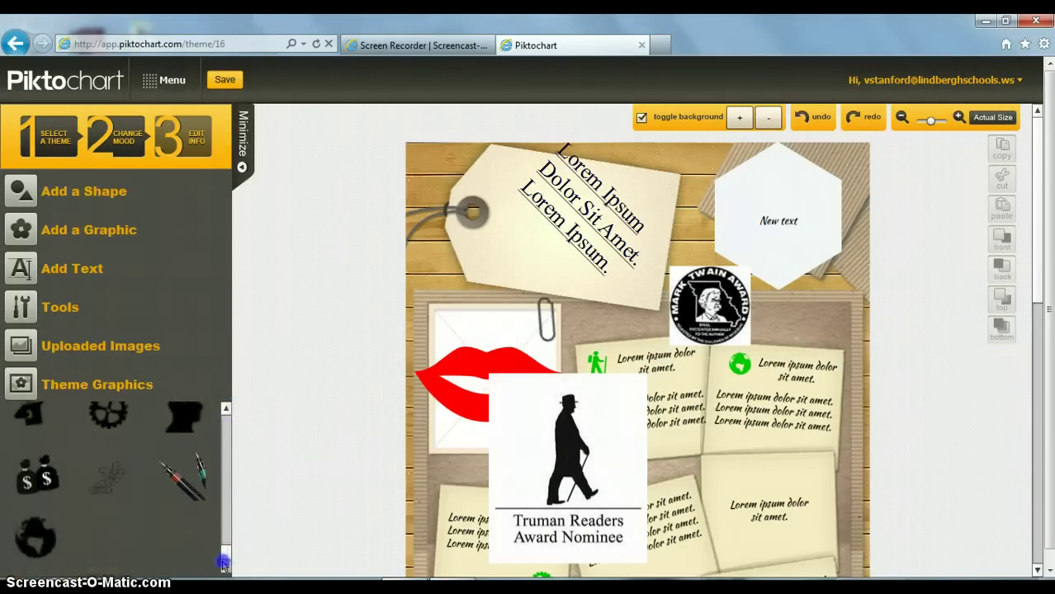
left_click_drag(182, 476, 497, 444)
left_click_drag(108, 415, 625, 446)
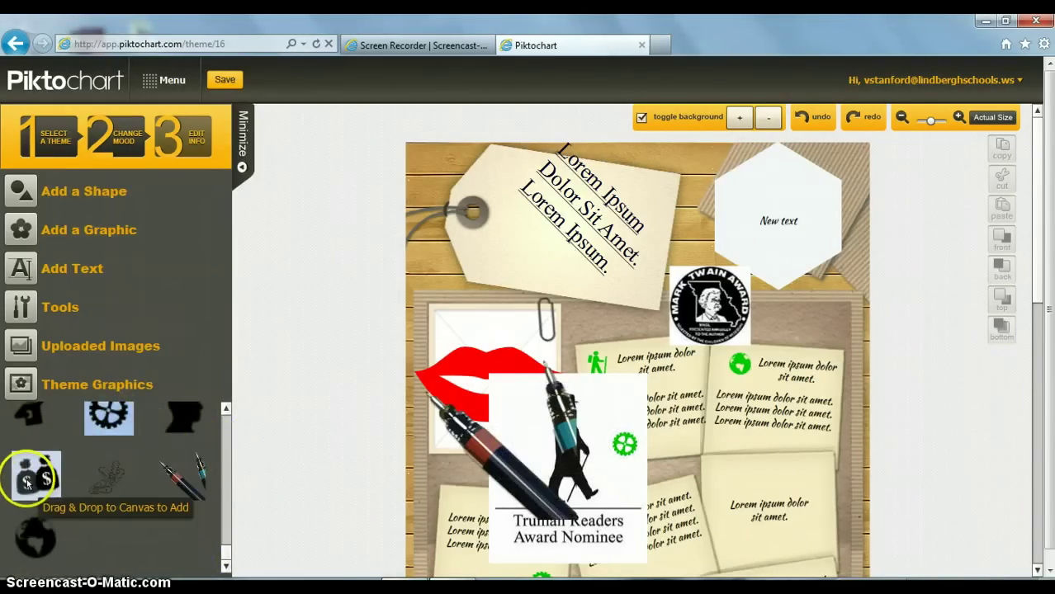
left_click_drag(28, 480, 461, 308)
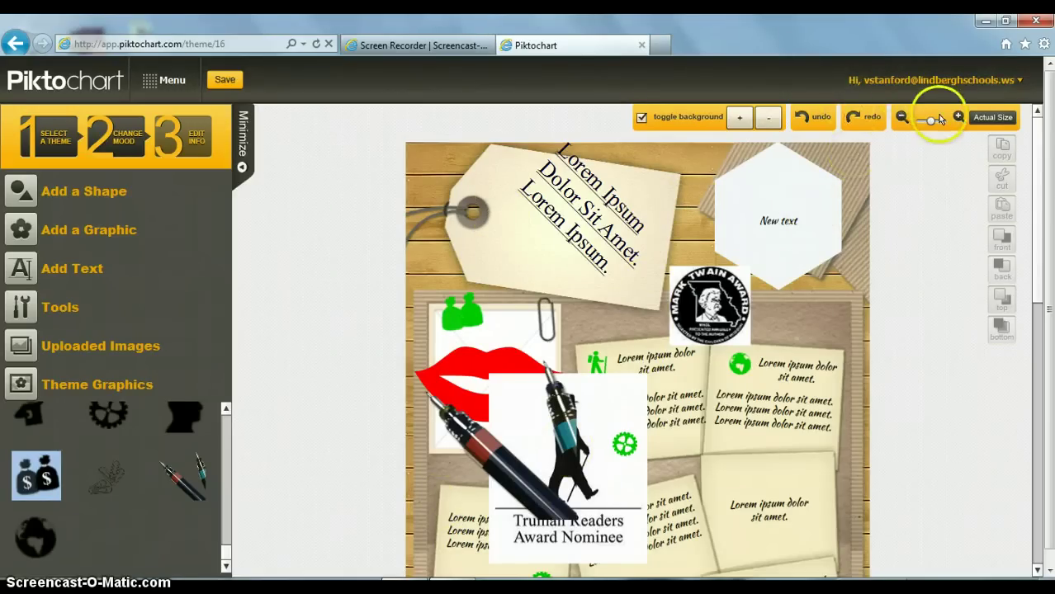
left_click_drag(930, 124, 925, 123)
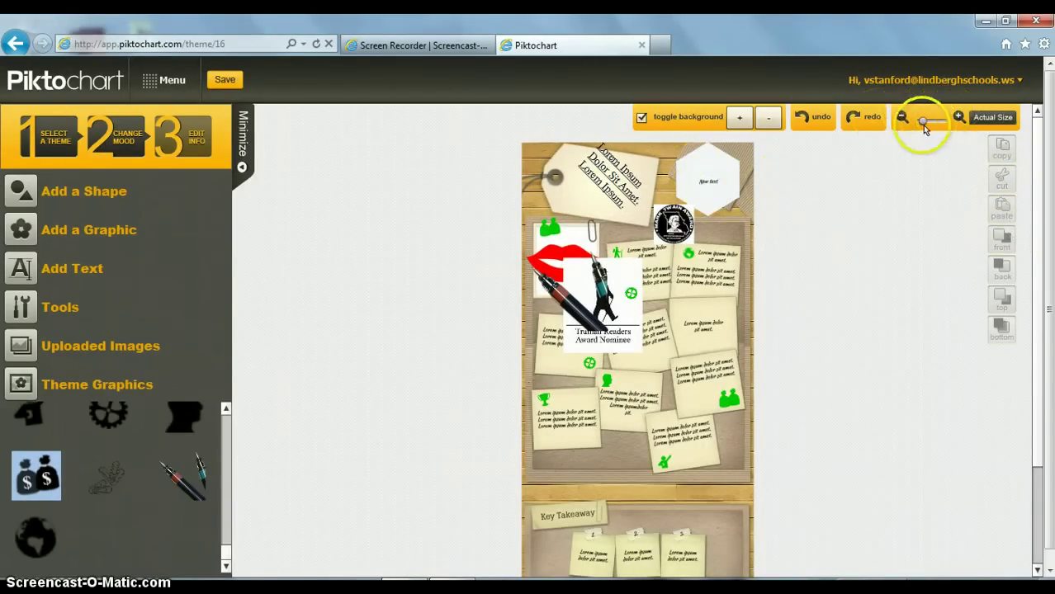
left_click_drag(920, 124, 929, 125)
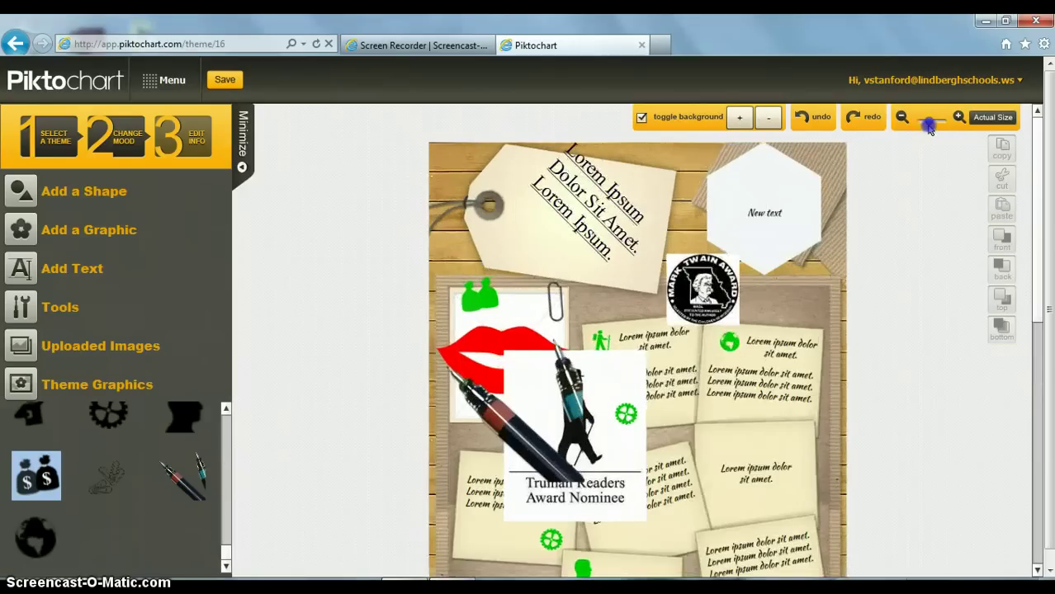
Step: Cut the New text hexagon and the cardboard piece behind it
left_click(748, 190)
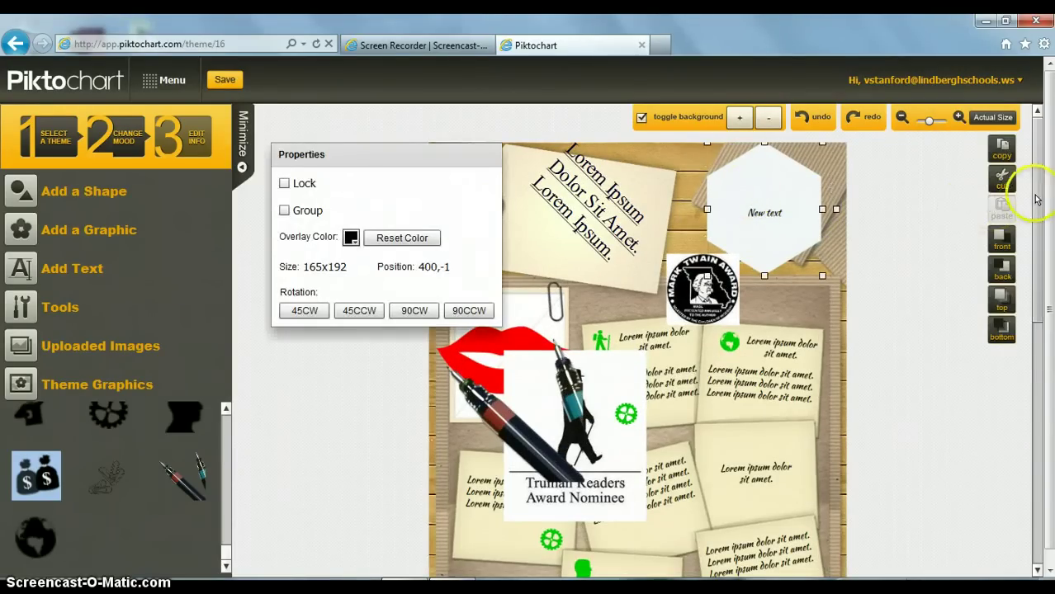
left_click(1001, 180)
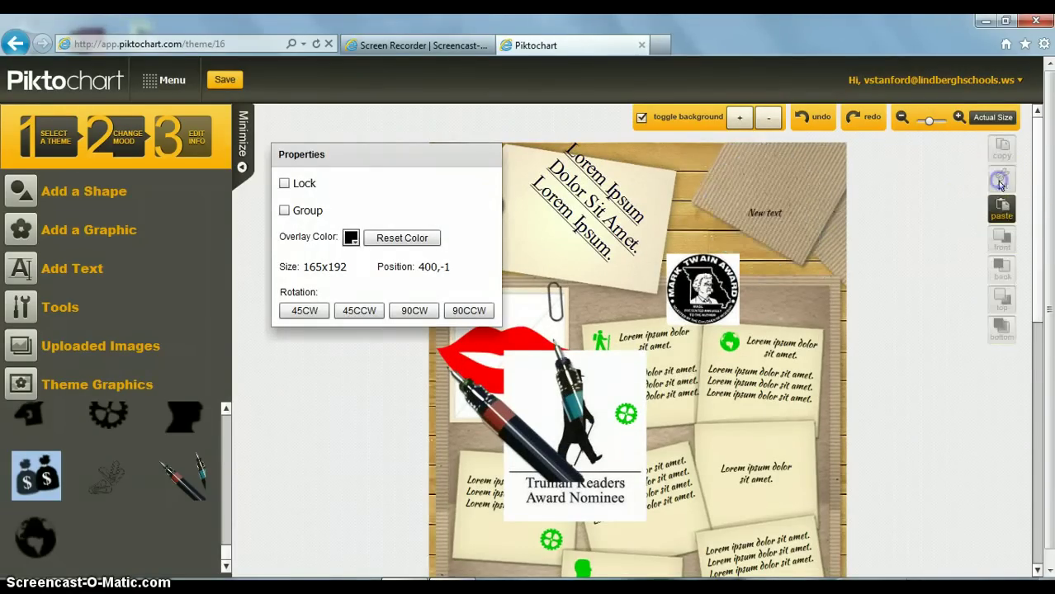
left_click(755, 181)
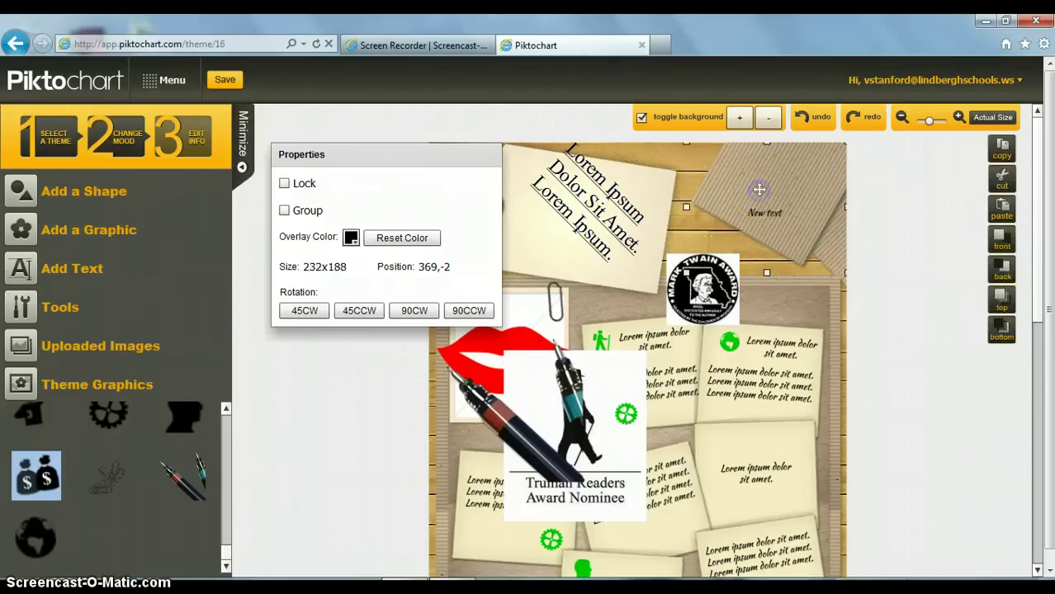
left_click(1001, 180)
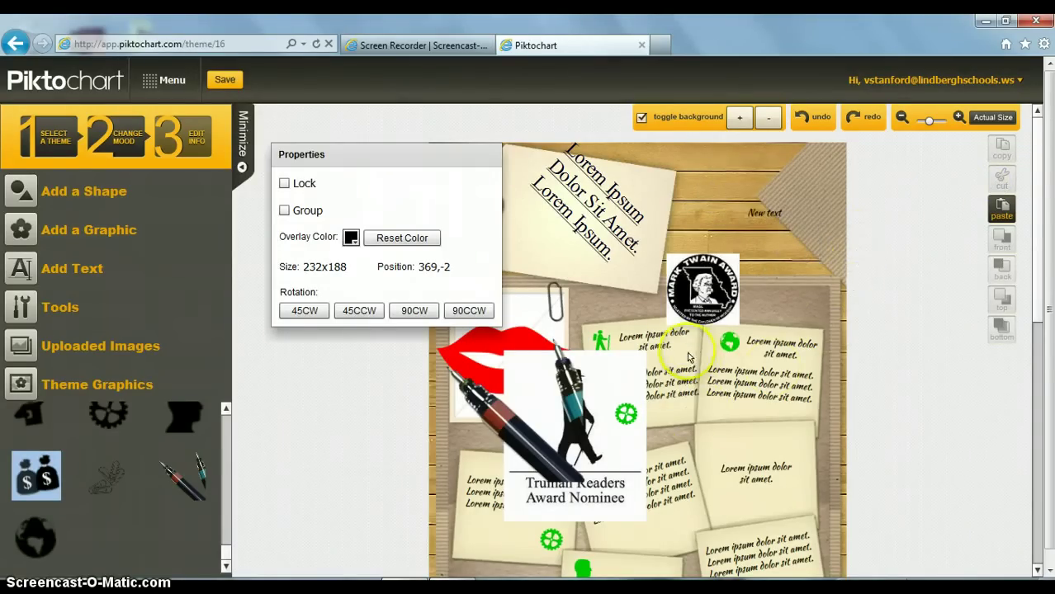
Step: Move the Mark Twain badge and the lorem ipsum note up into the top-right area
left_click_drag(700, 295, 730, 228)
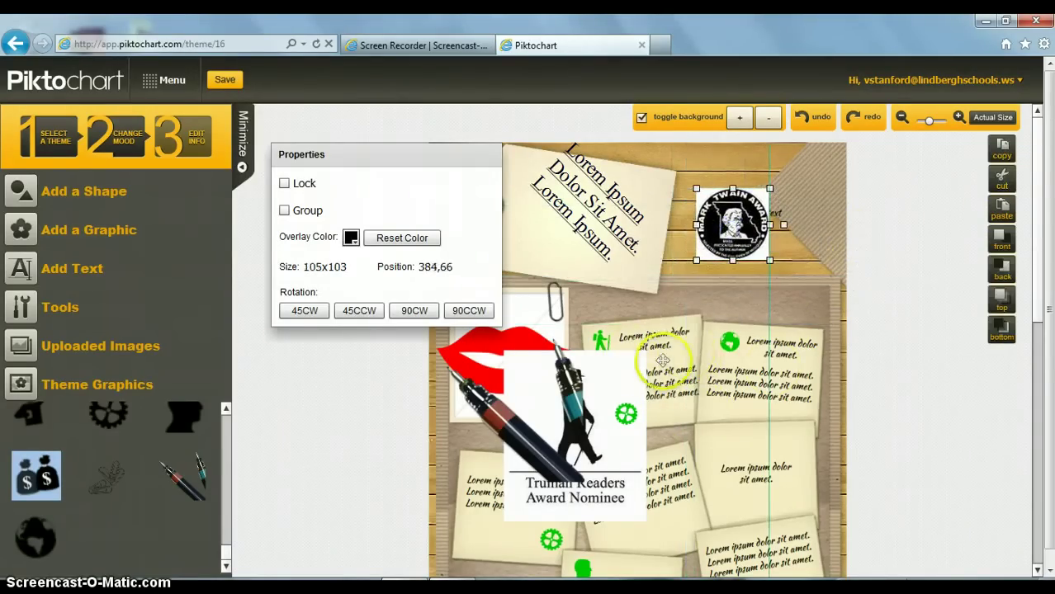
left_click(673, 316)
left_click_drag(749, 373, 781, 297)
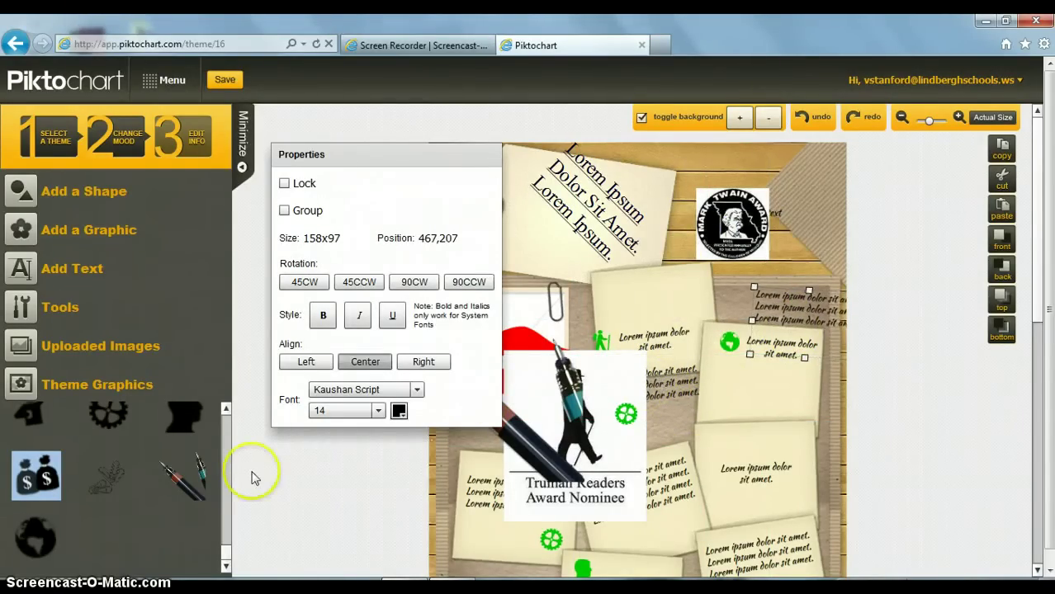
left_click(312, 124)
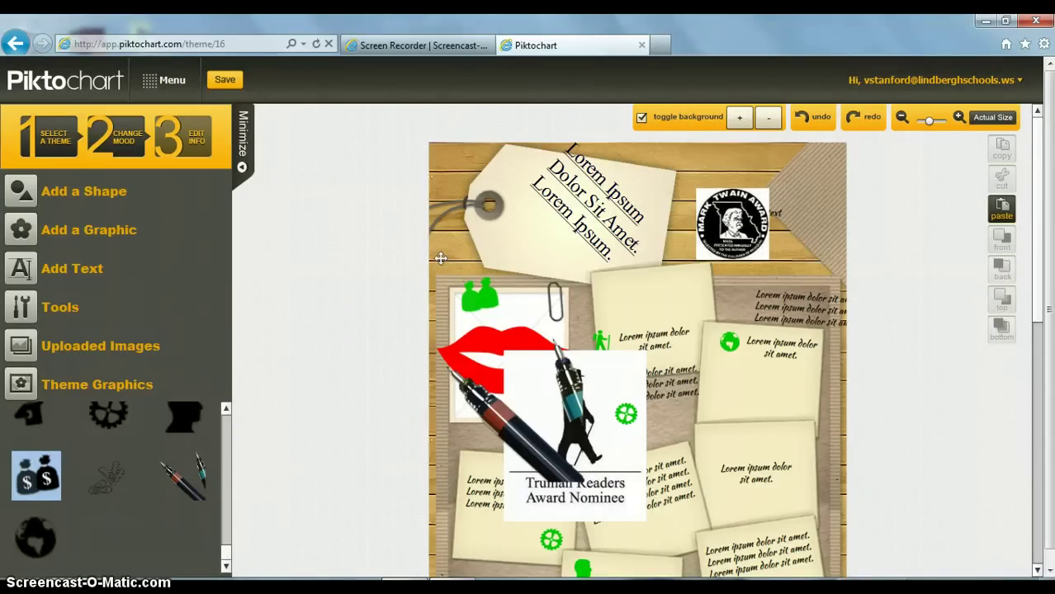
Step: Select the pen graphic lying across the Truman Readers image and cut it
left_click(499, 345)
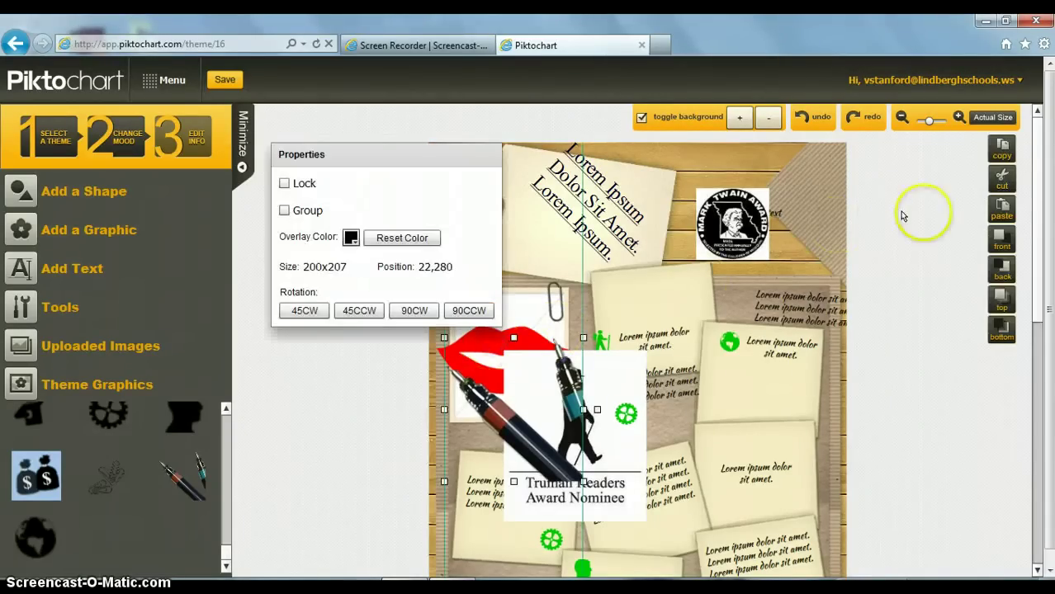
left_click(1002, 178)
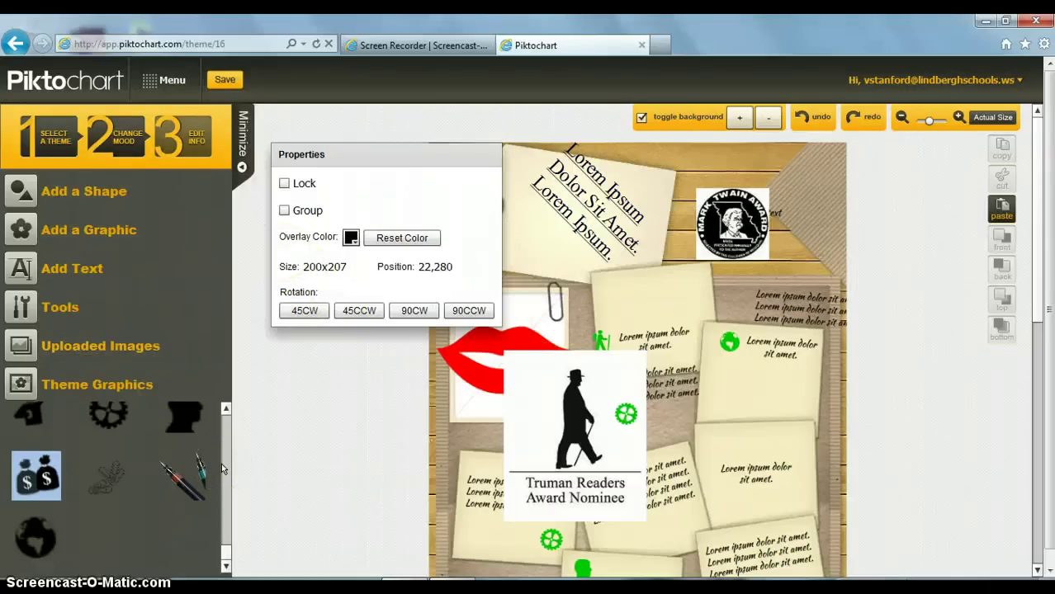
Step: Save the infographic to the account as 'My Infographic' and dismiss the success message
left_click(226, 81)
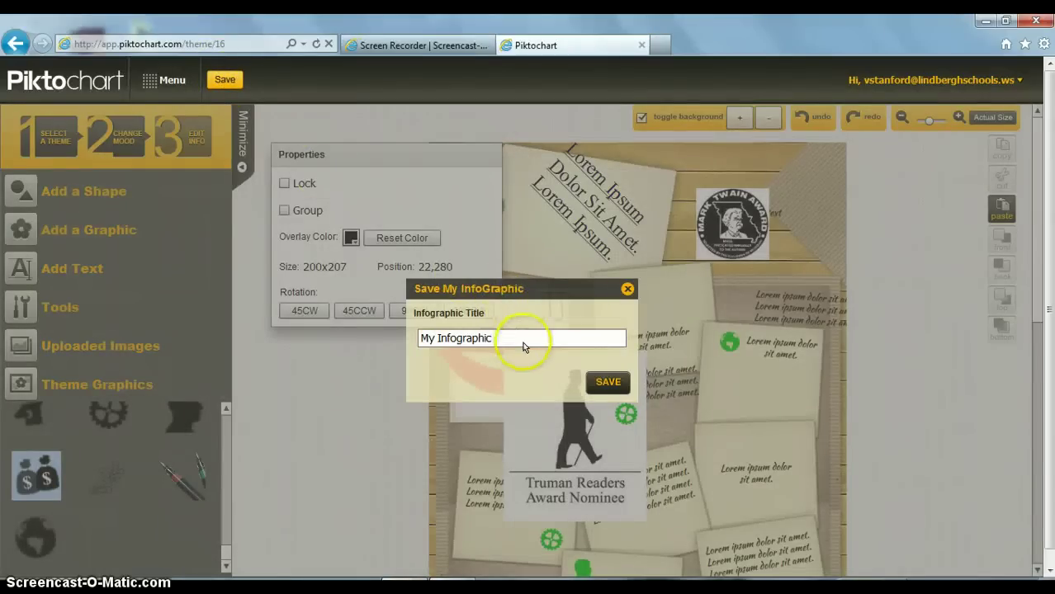
left_click(605, 383)
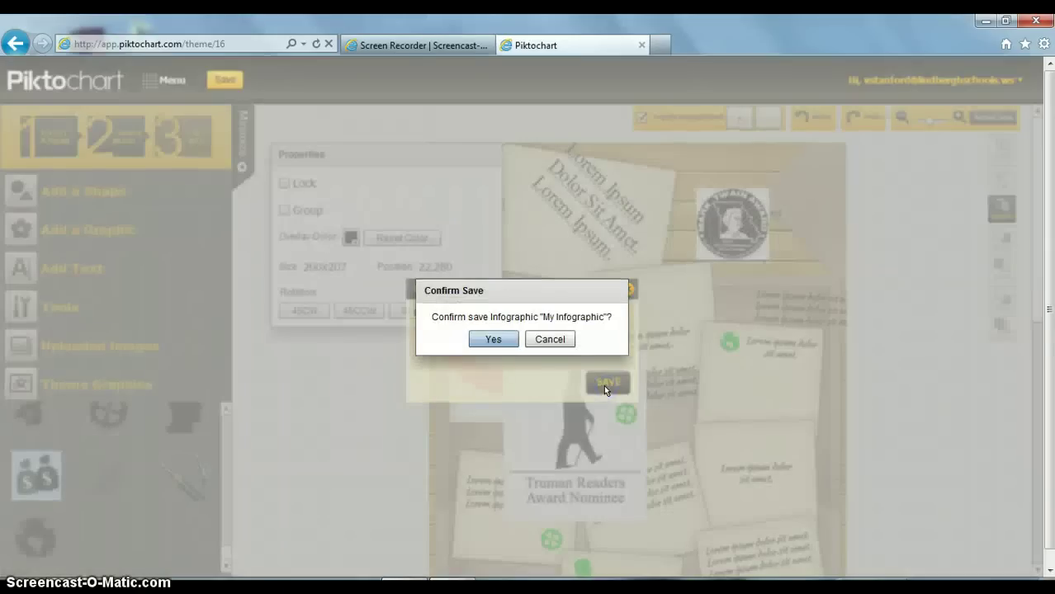
left_click(498, 341)
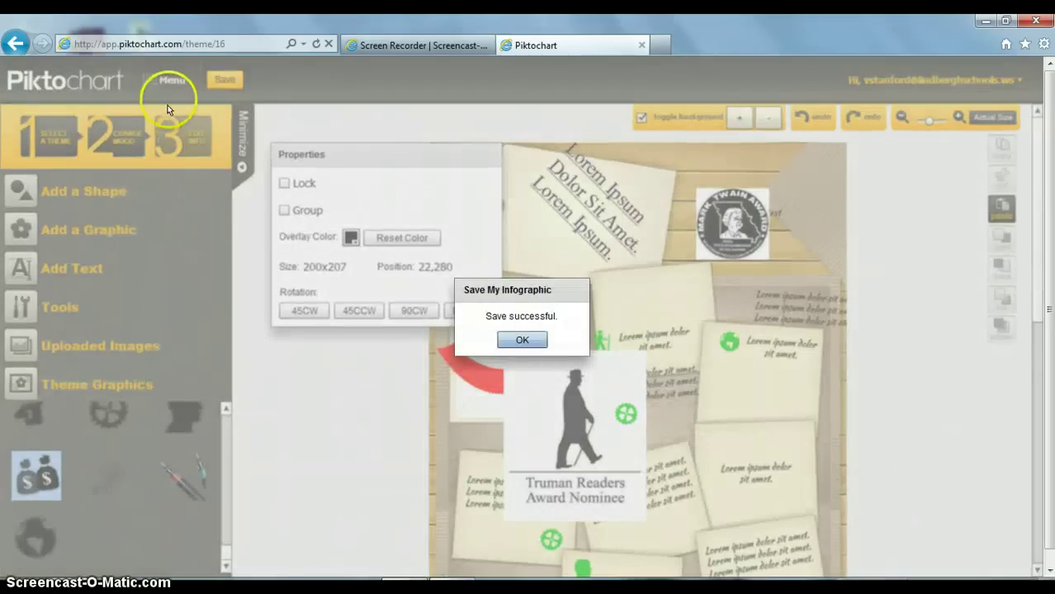
left_click(522, 340)
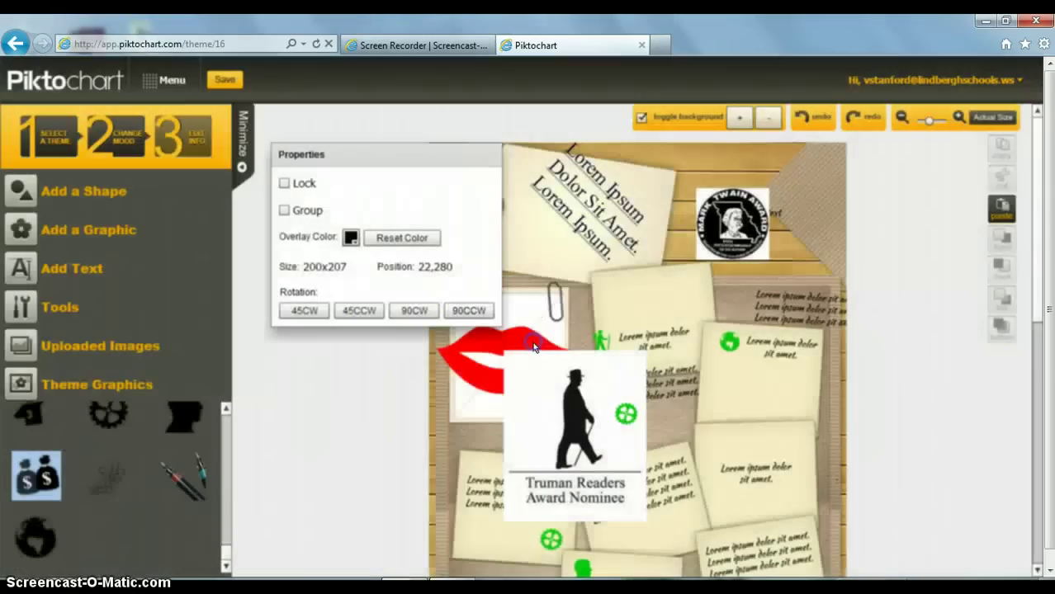
left_click(167, 81)
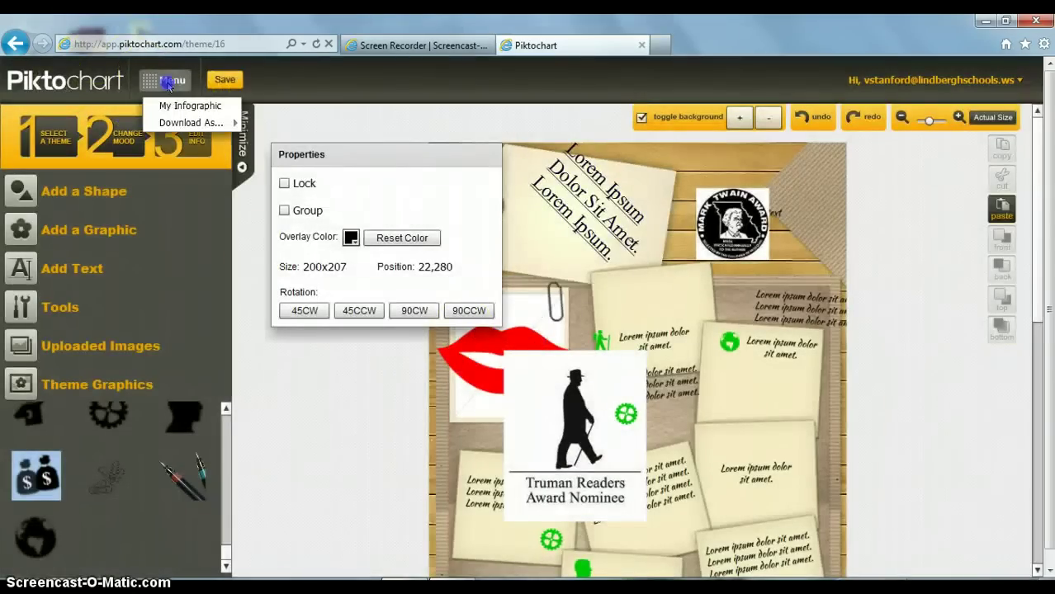
left_click(168, 107)
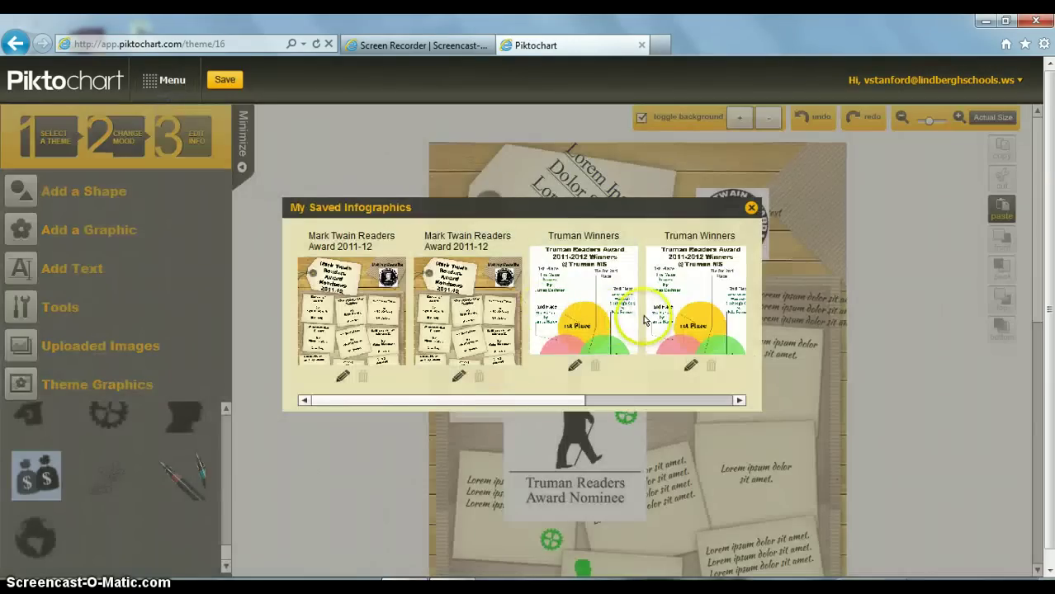
left_click(752, 208)
left_click(154, 83)
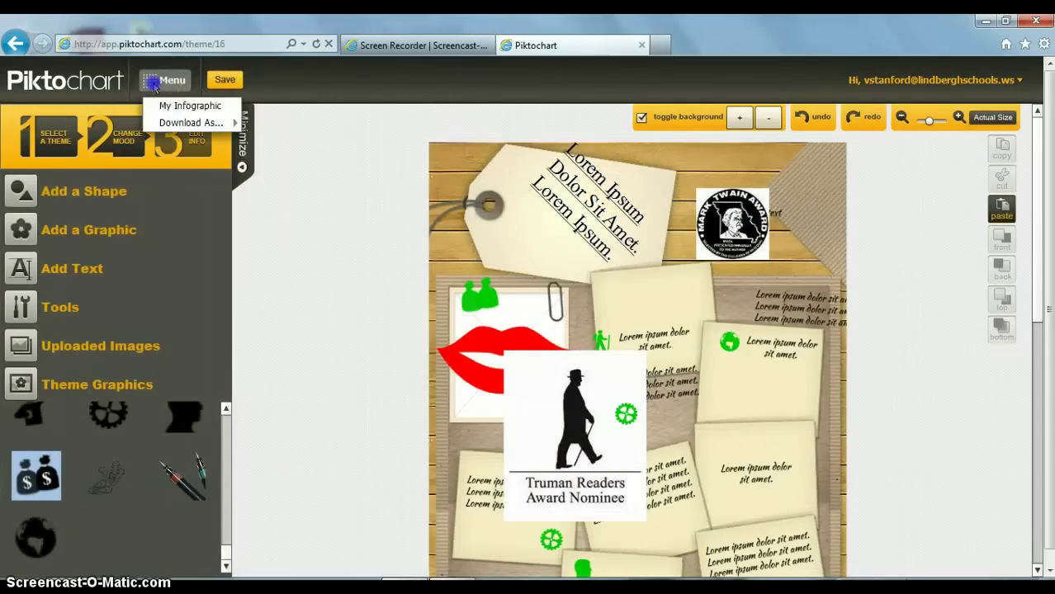
Step: Download the infographic through Menu > Download As > Image, saving the PNG to the desktop
left_click(164, 124)
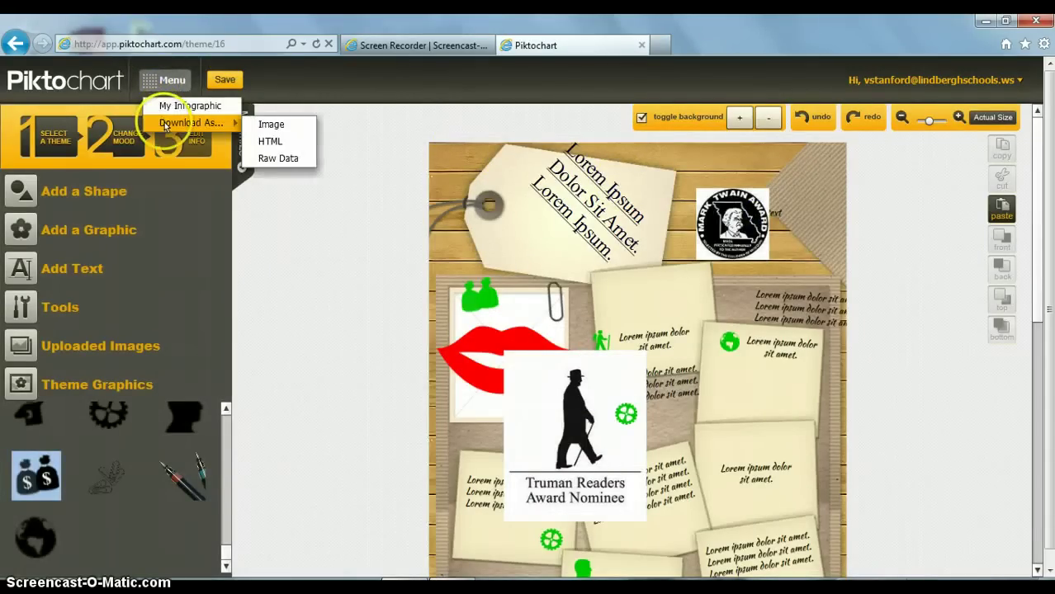
left_click(277, 163)
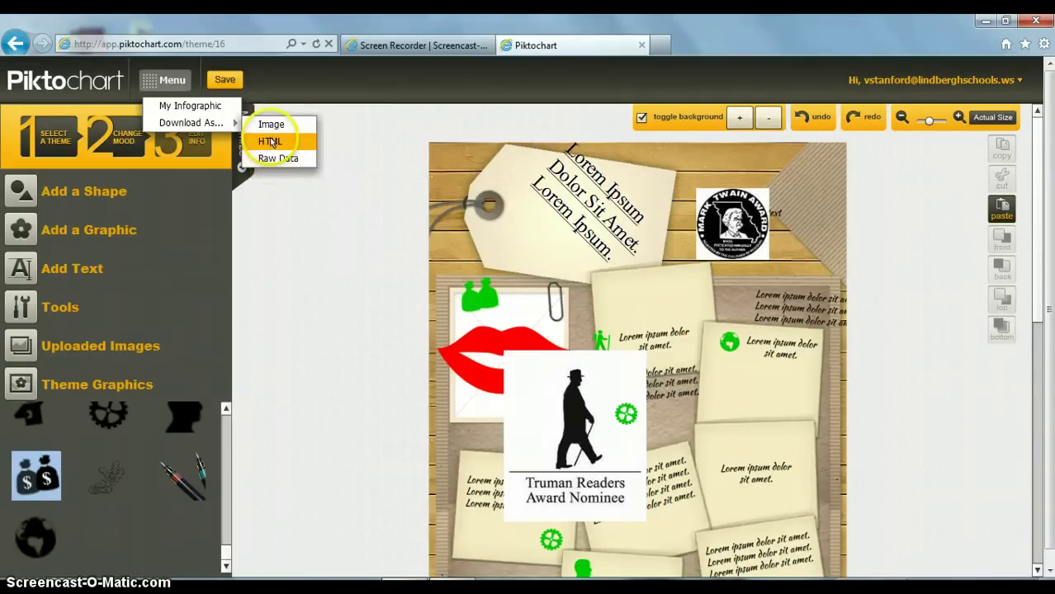
left_click(274, 159)
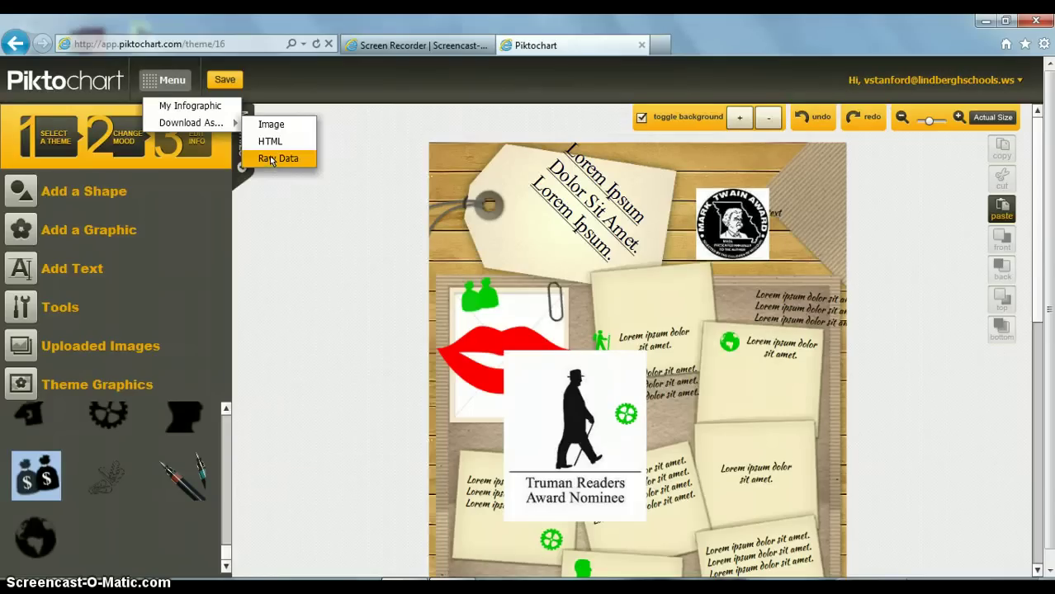
left_click(276, 132)
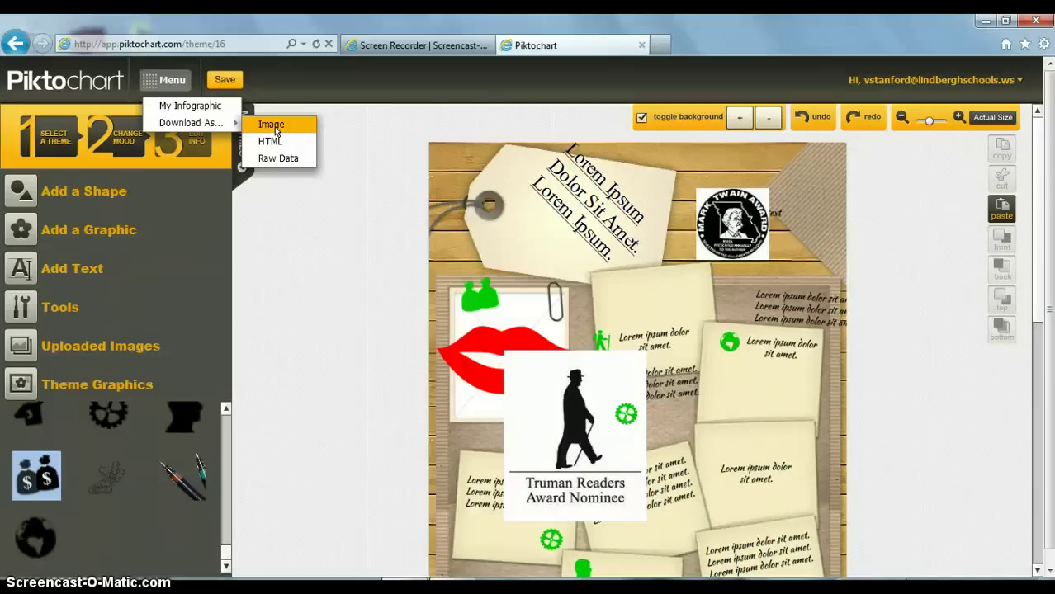
left_click(274, 126)
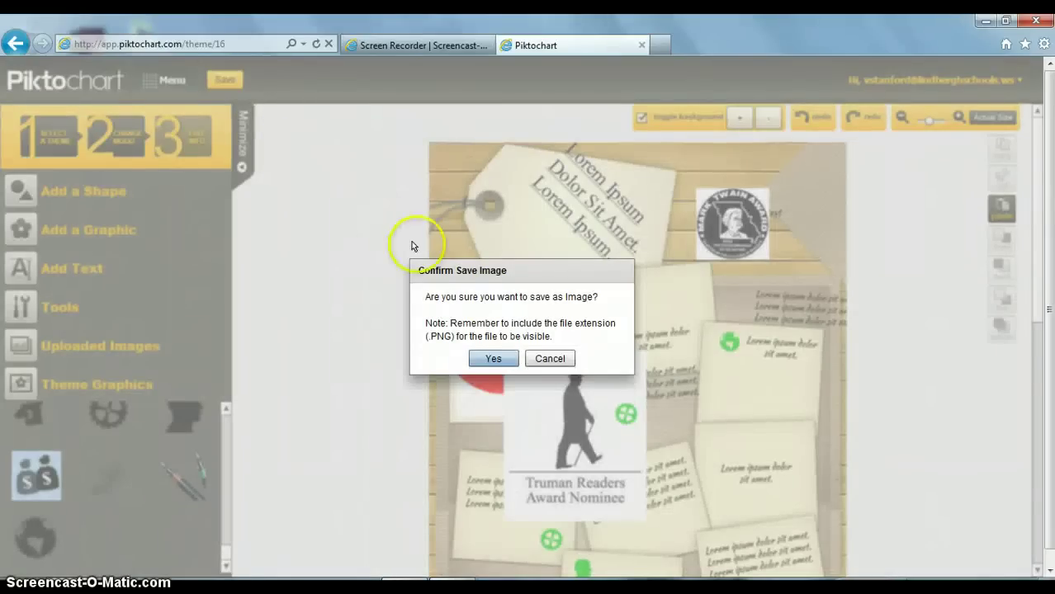
left_click(500, 367)
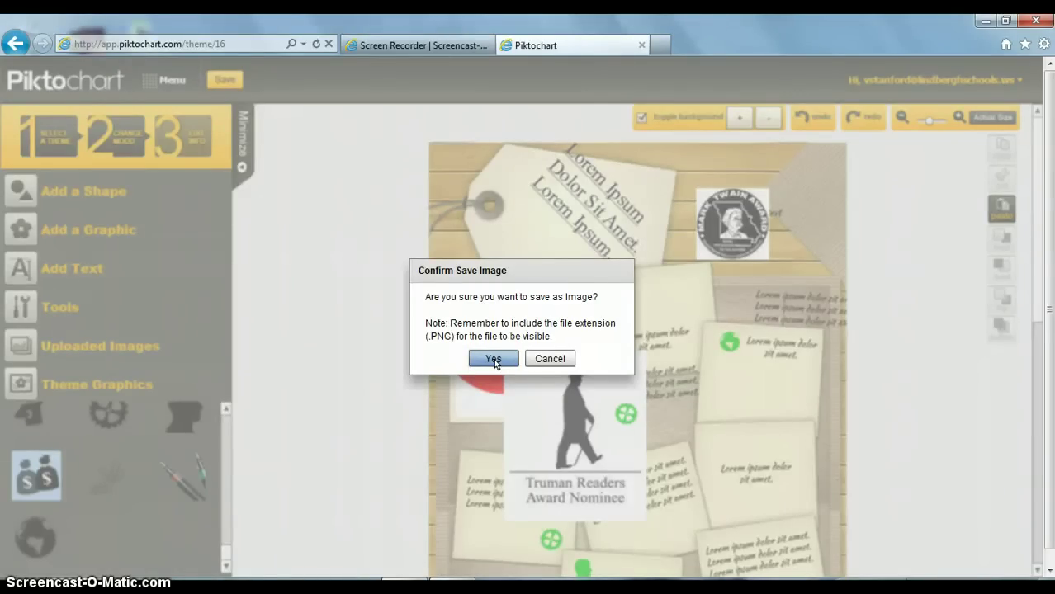
left_click(494, 361)
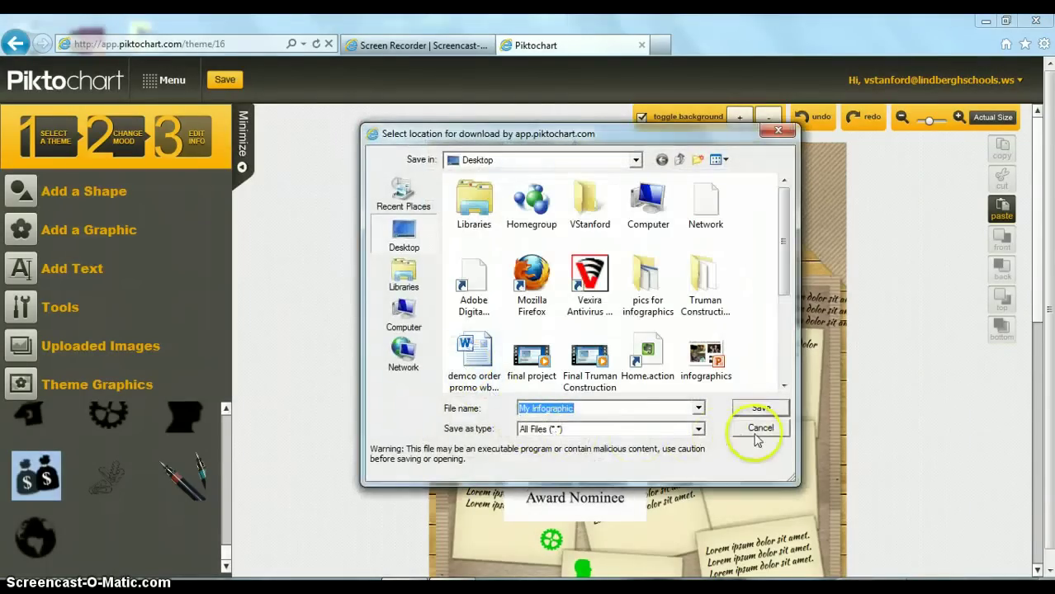
left_click(756, 410)
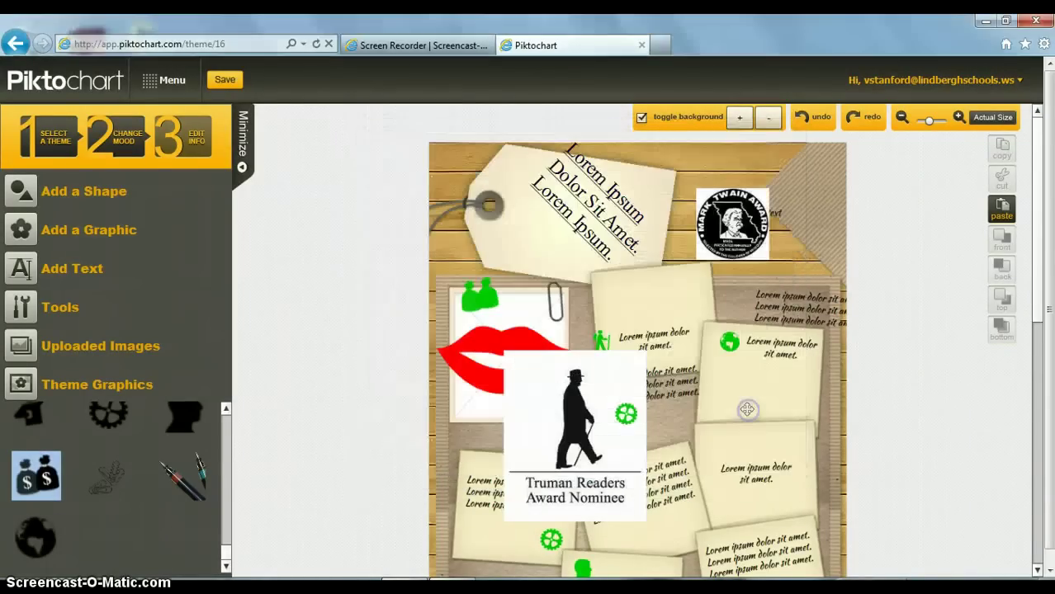
left_click(173, 82)
left_click(175, 106)
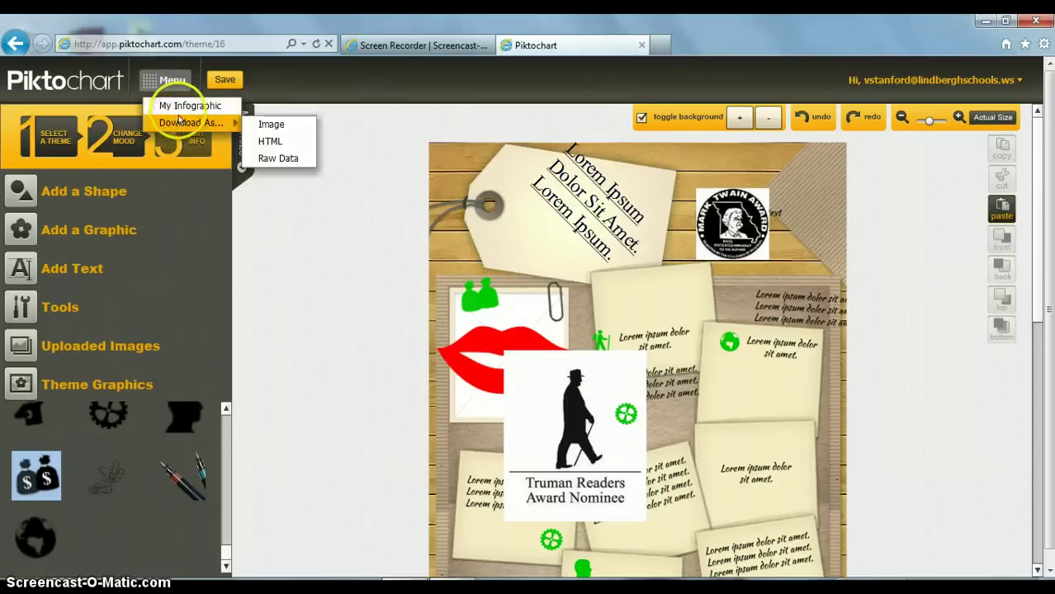
left_click(175, 106)
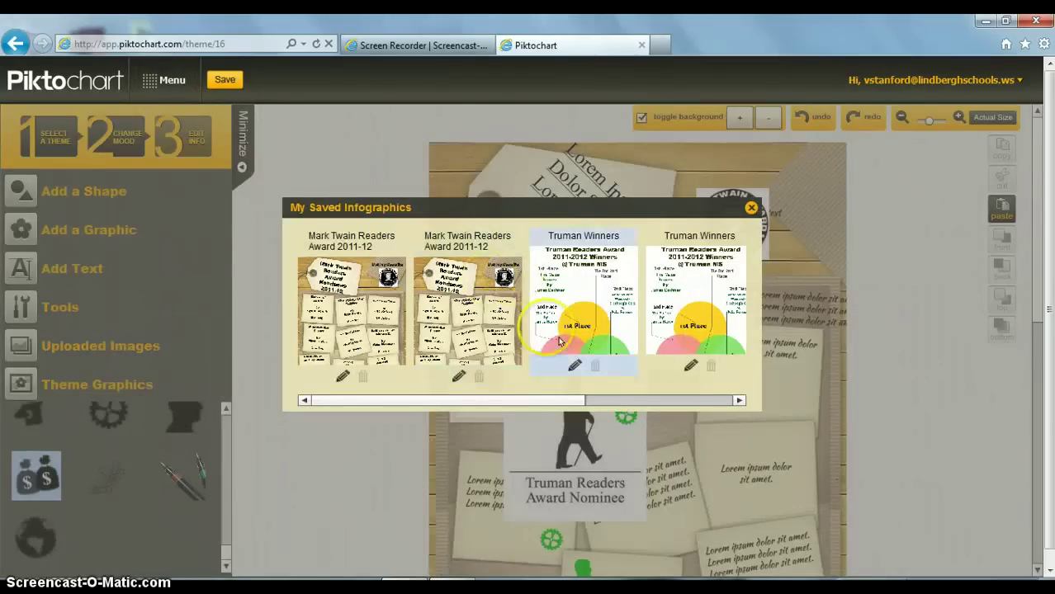
left_click_drag(568, 397, 740, 421)
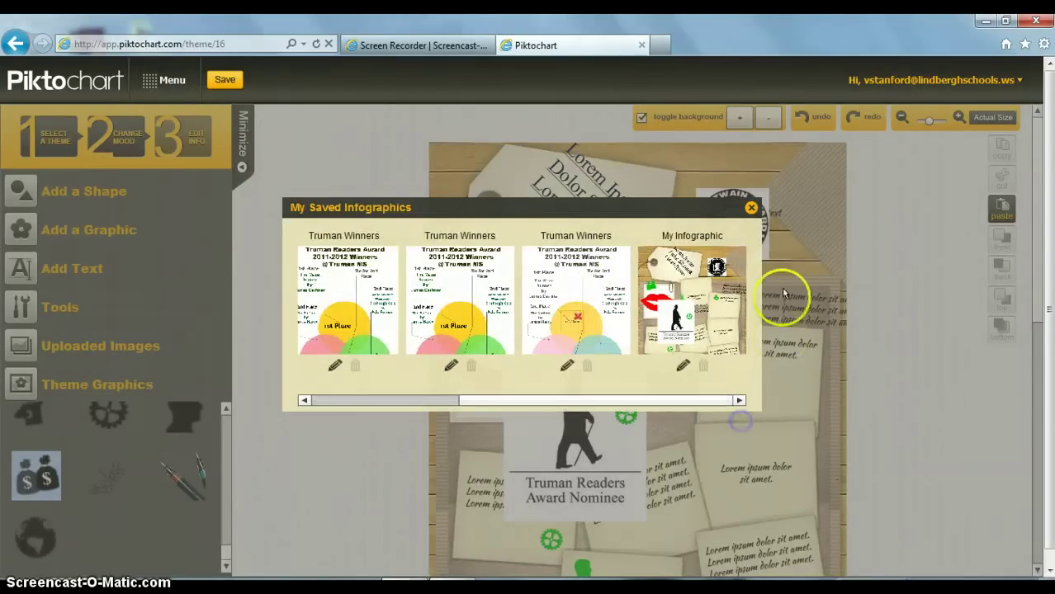
left_click(751, 207)
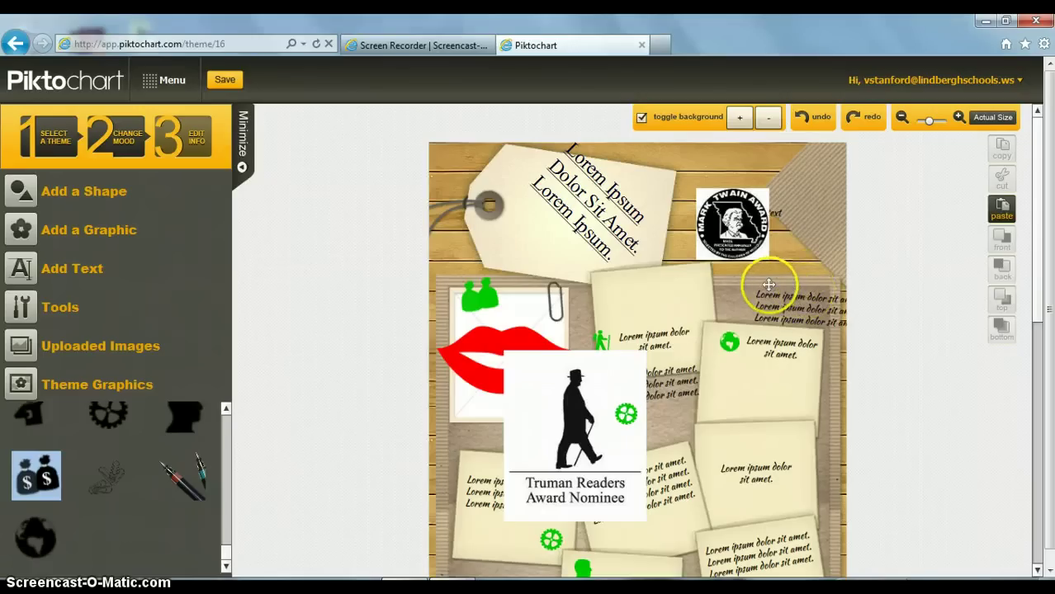
Step: Log out of the Piktochart account and switch to the Truman Library Media Center tab
left_click(927, 81)
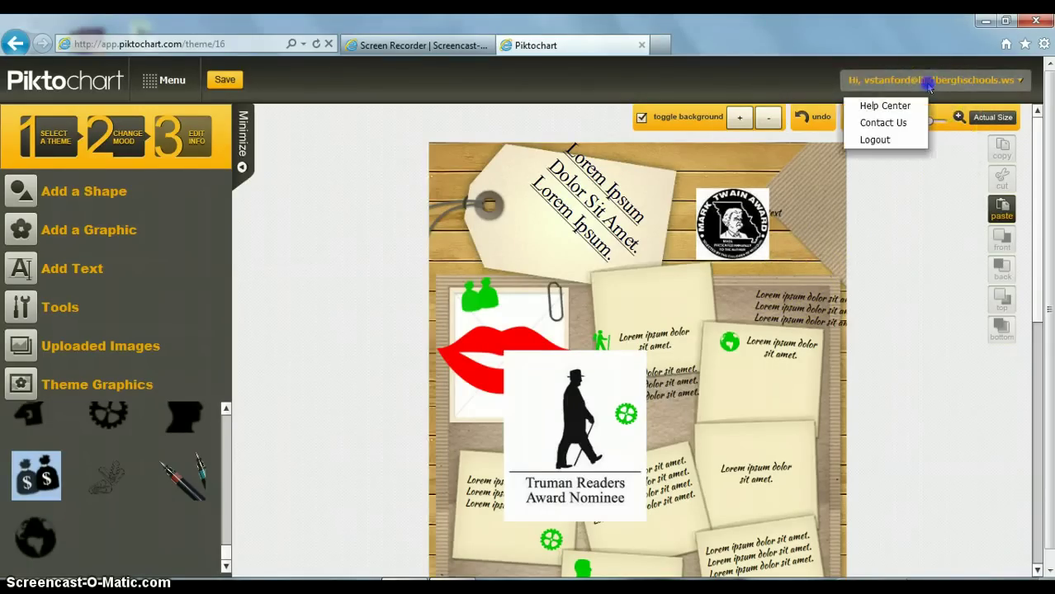
left_click(875, 140)
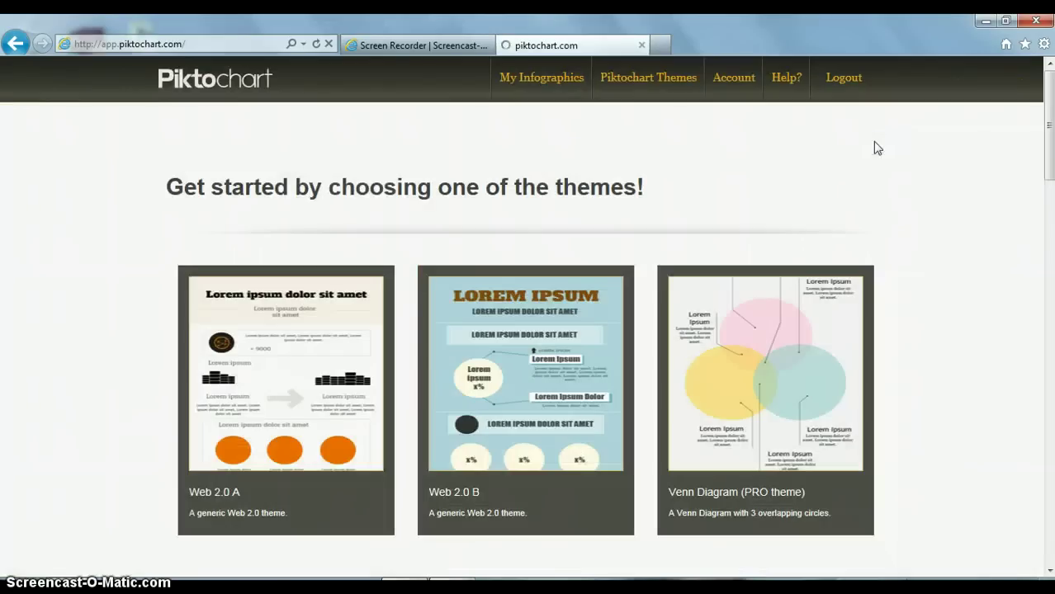
left_click(841, 76)
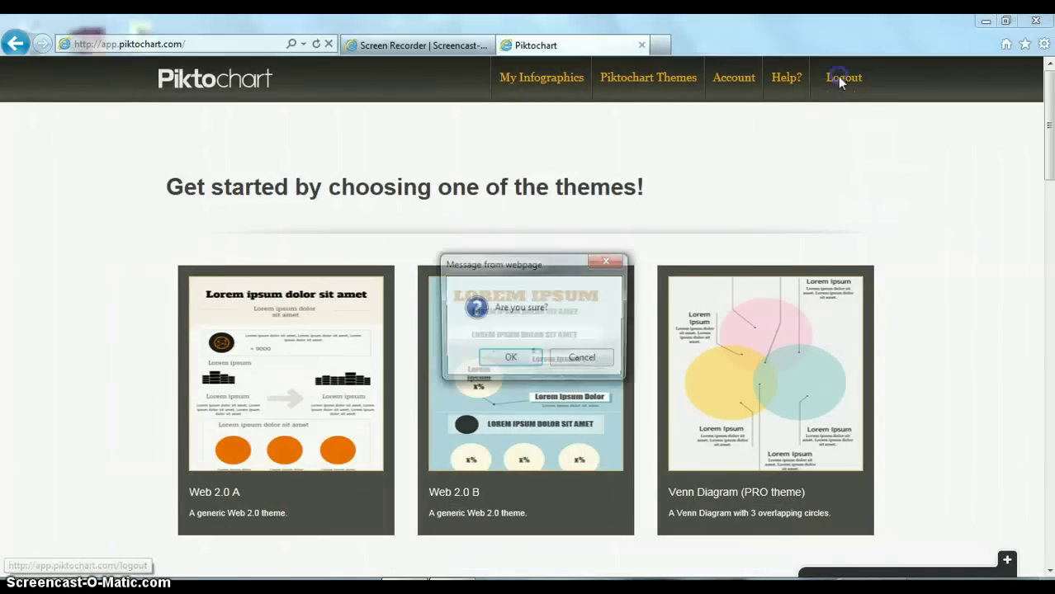
left_click(509, 360)
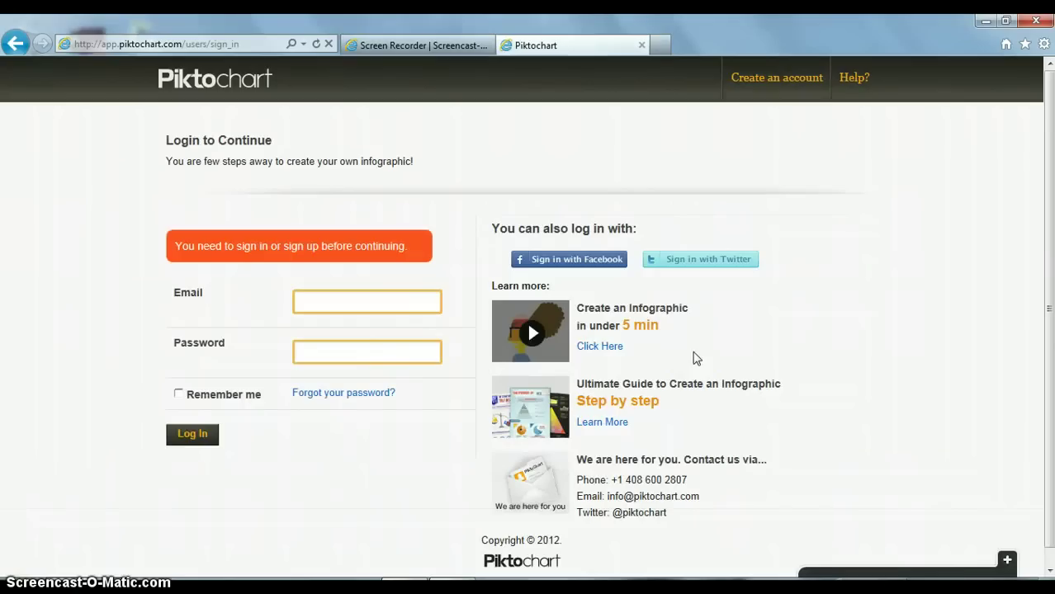
left_click(995, 255)
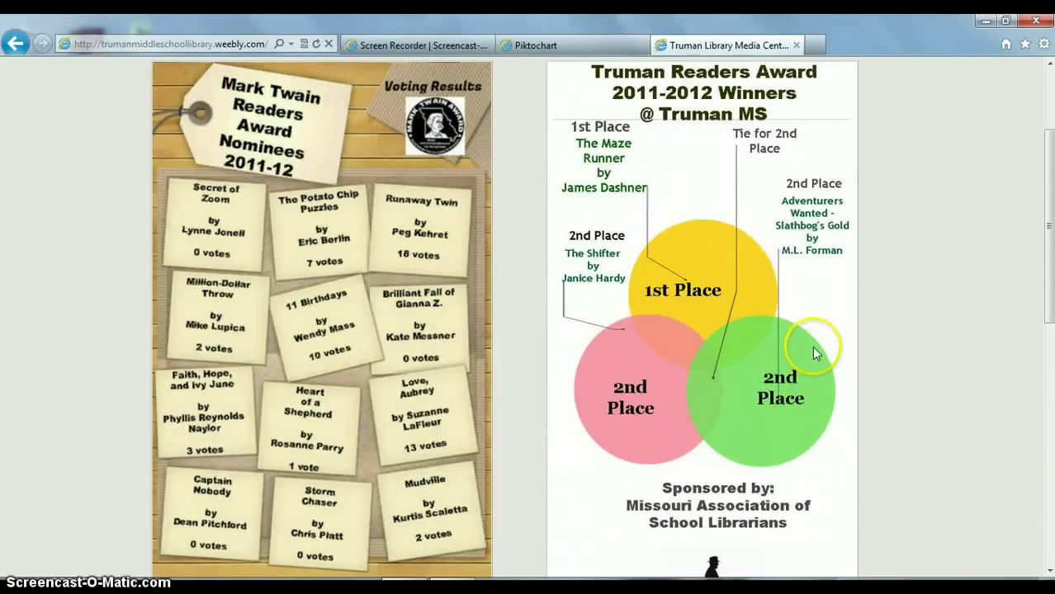
scroll(811, 345, "down", 2)
scroll(825, 355, "down", 4)
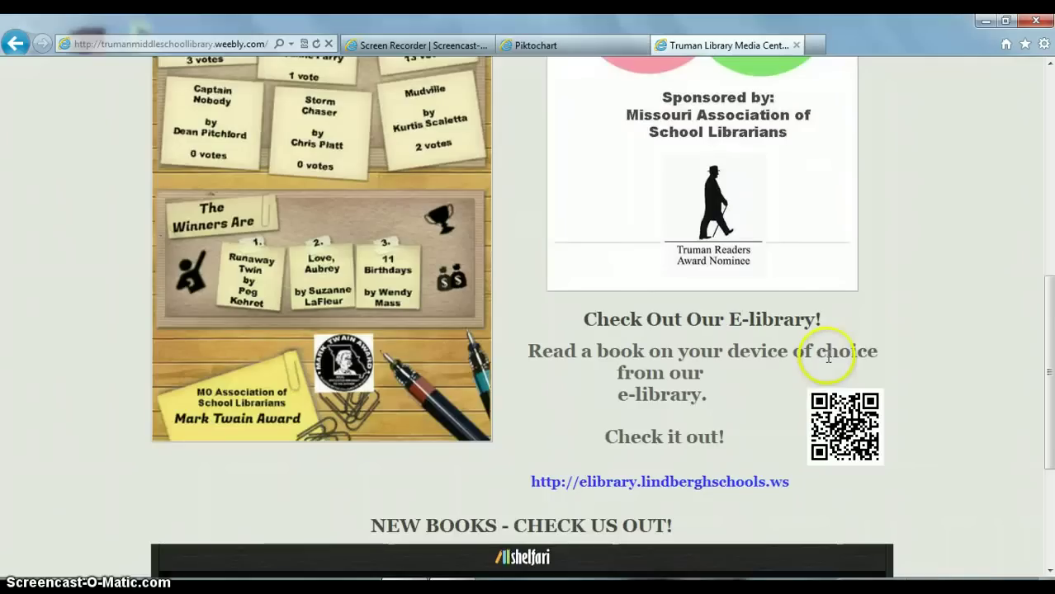
scroll(829, 362, "up", 4)
scroll(836, 364, "up", 3)
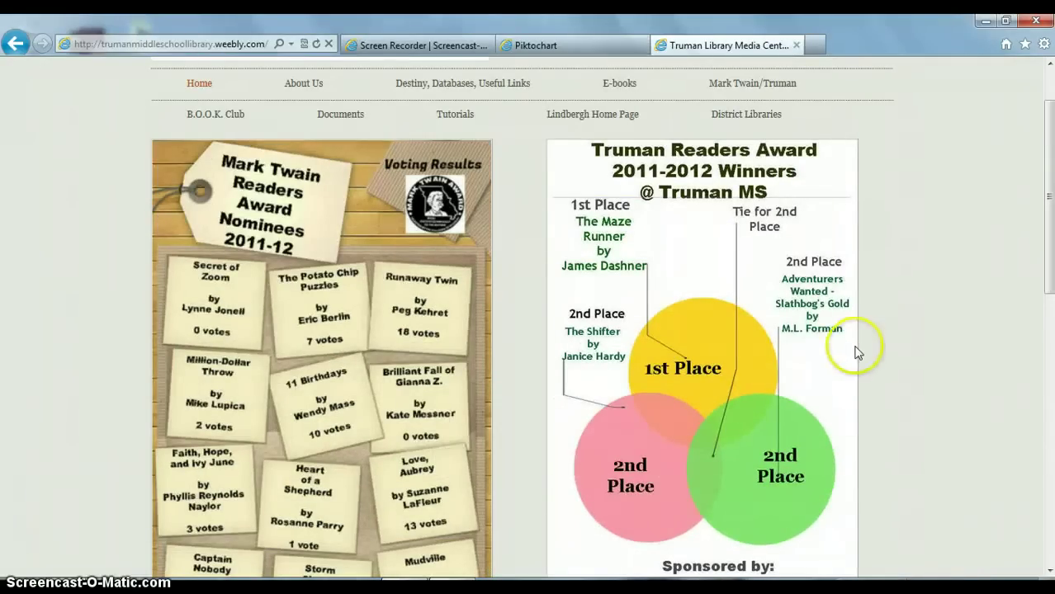
scroll(857, 351, "down", 2)
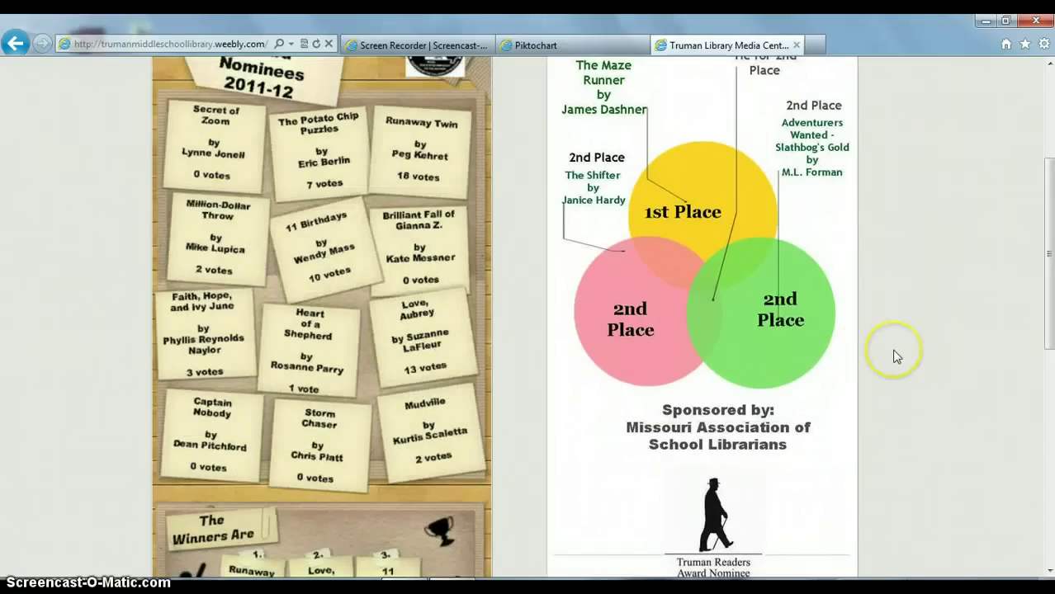